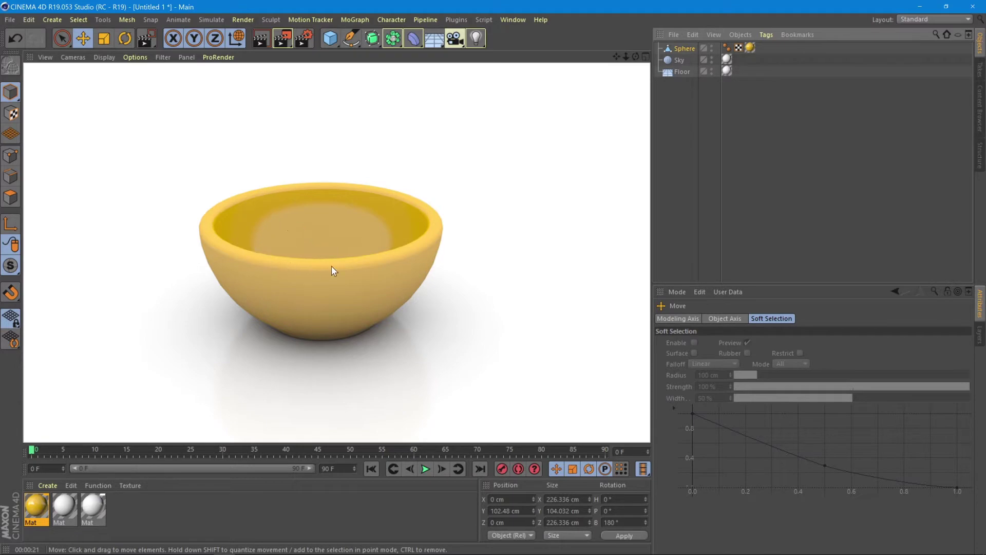
# Dismiss the bowl render preview so the viewport shows the plain editor view of the floor
pyautogui.click(487, 192)
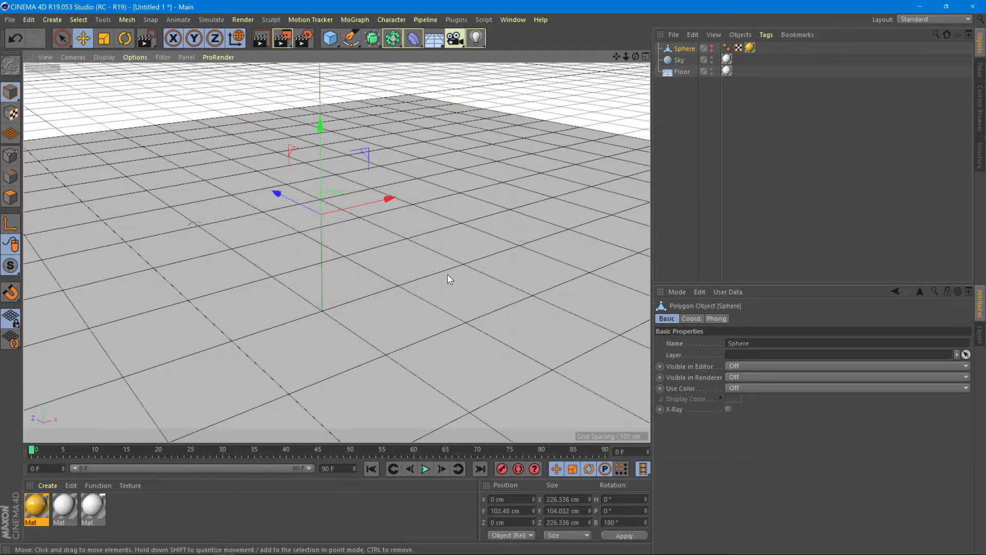
# Add a new sphere, Sphere.1, and raise it above the floor
pyautogui.click(333, 41)
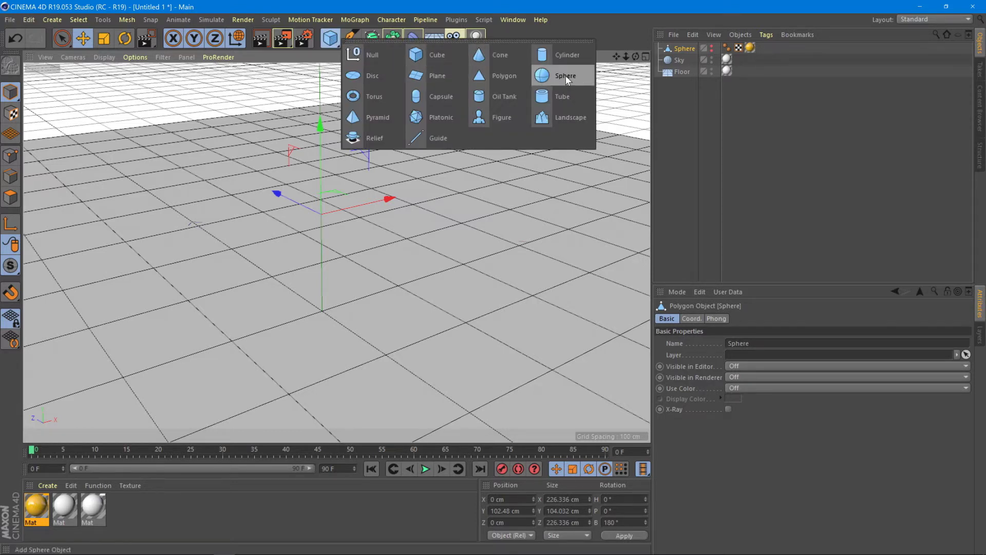
pyautogui.click(543, 76)
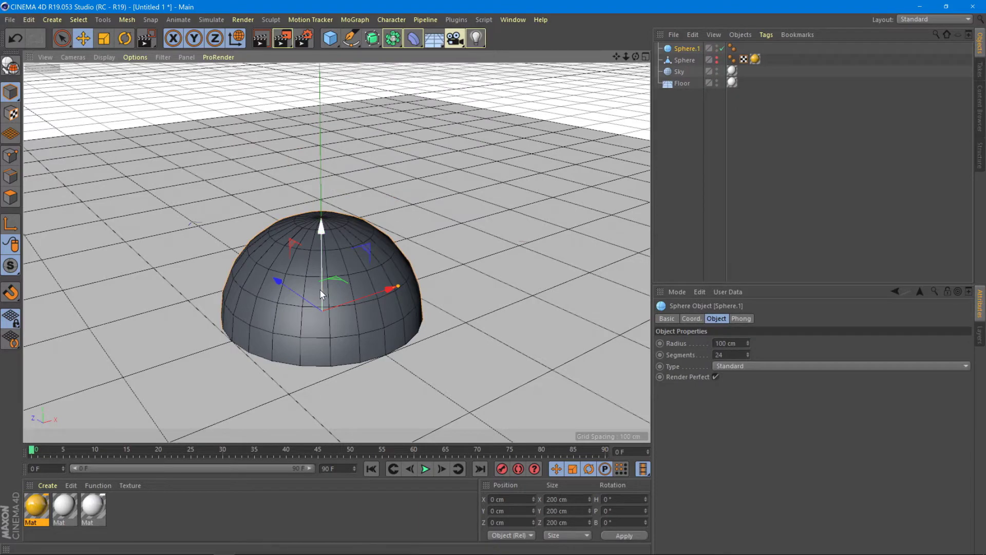
pyautogui.moveTo(321, 227); pyautogui.dragTo(323, 109)
pyautogui.moveTo(348, 257)
pyautogui.keyDown('alt'); pyautogui.mouseDown()
pyautogui.moveTo(359, 227)
pyautogui.moveTo(338, 233)
pyautogui.moveTo(342, 248)
pyautogui.mouseUp(); pyautogui.keyUp('alt')
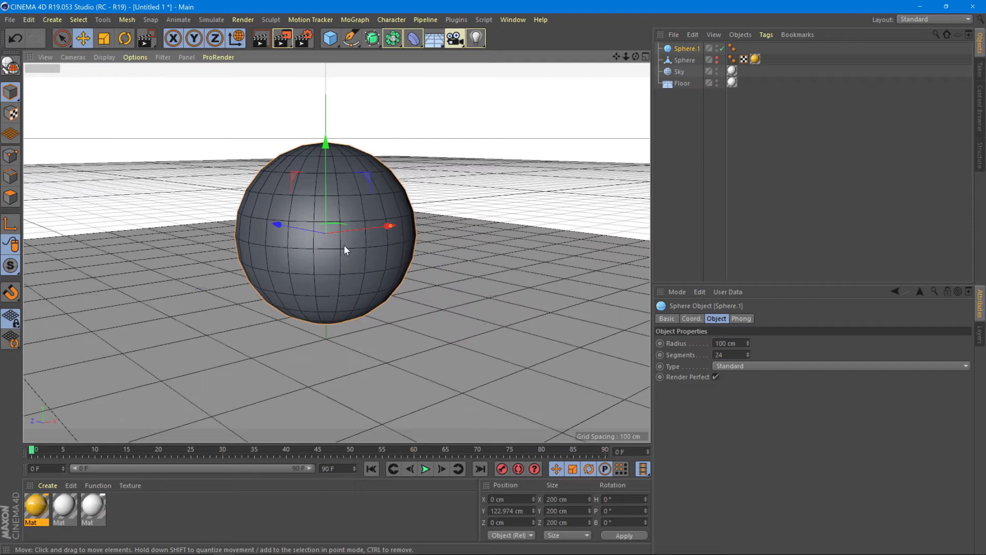
# Give the sphere 40 segments and start changing its Type to Hemisphere
pyautogui.doubleClick(715, 354)
pyautogui.write('4')
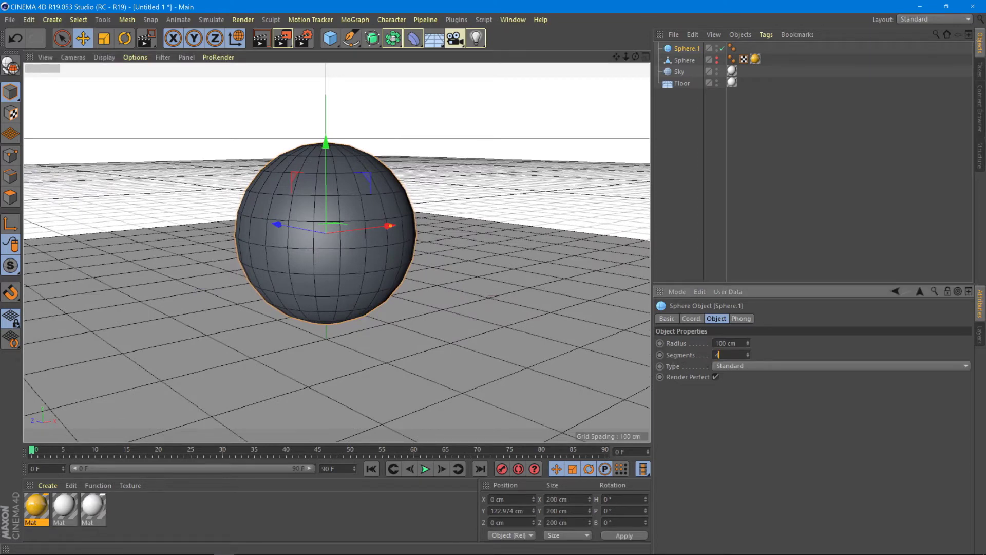
pyautogui.write('0')
pyautogui.press('Return')
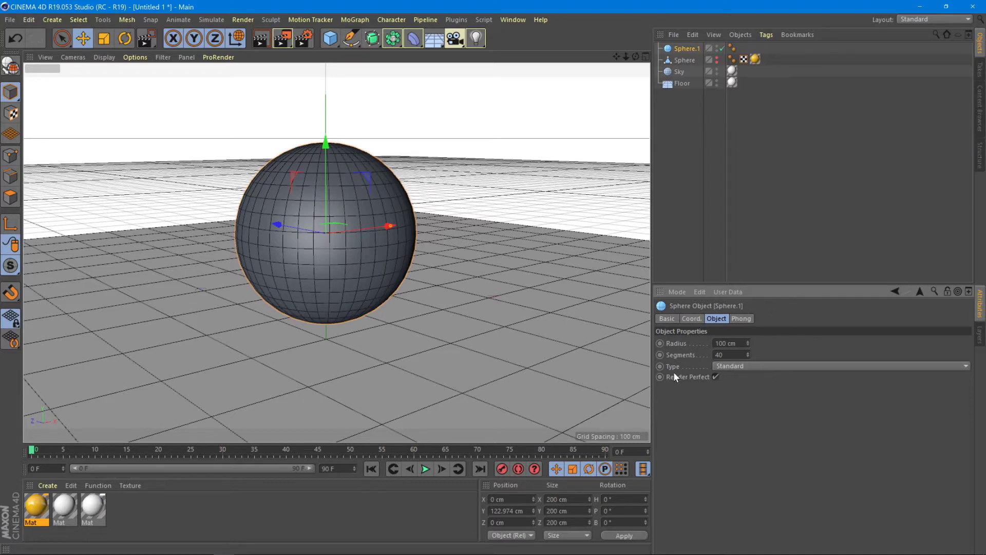
pyautogui.click(729, 365)
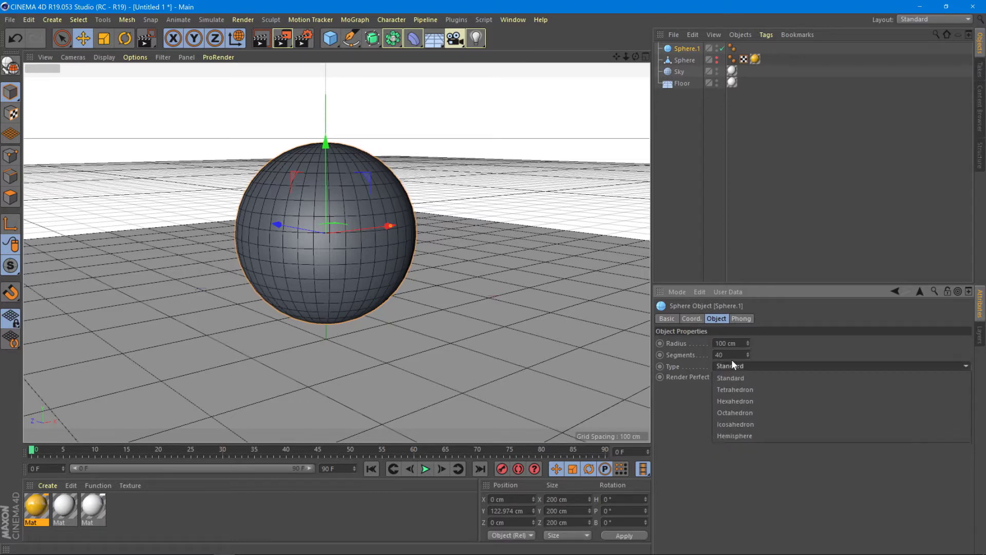
# Make the sphere a hemisphere, rotate it to B 180° as a bowl, and make it editable
pyautogui.click(735, 436)
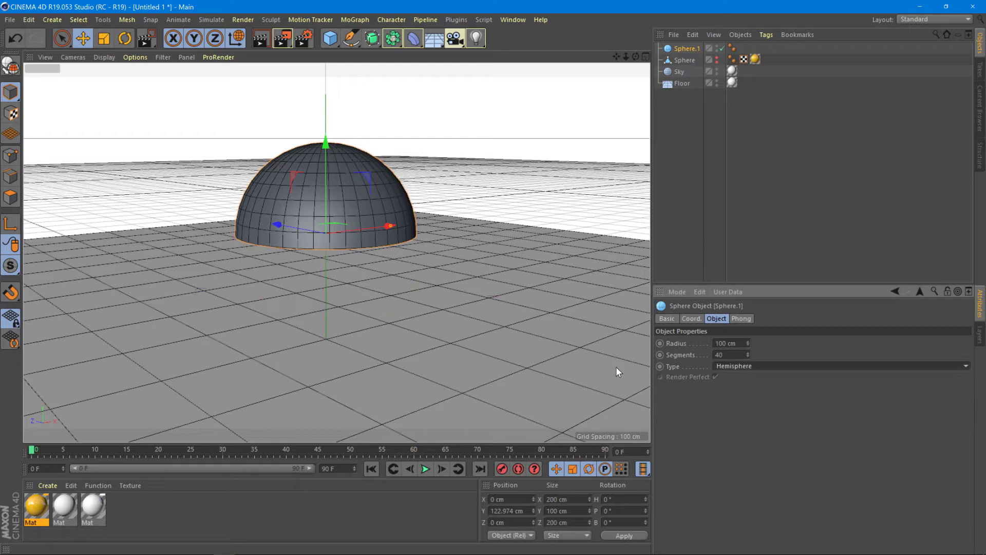
pyautogui.click(125, 38)
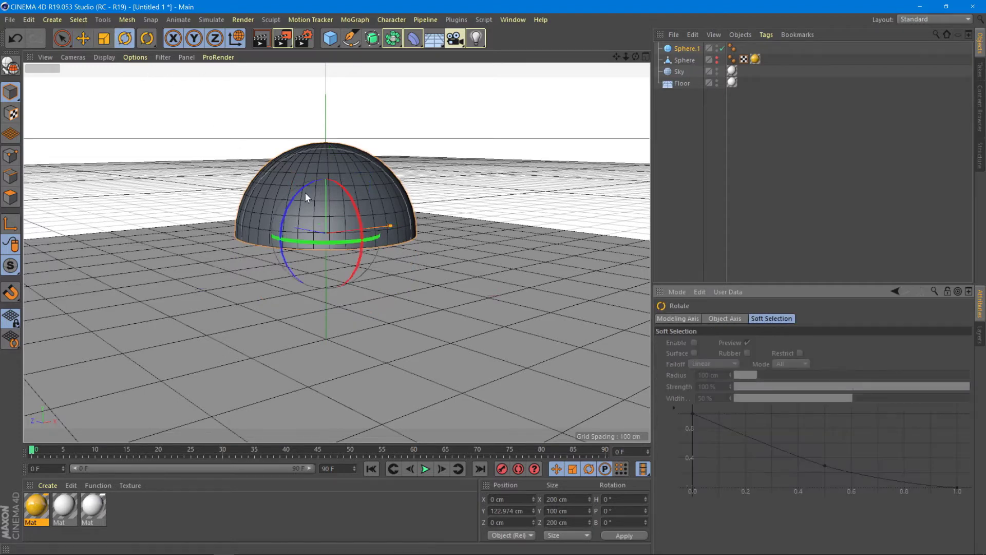
pyautogui.moveTo(291, 202); pyautogui.dragTo(401, 284)
pyautogui.moveTo(618, 522); pyautogui.dragTo(632, 522)
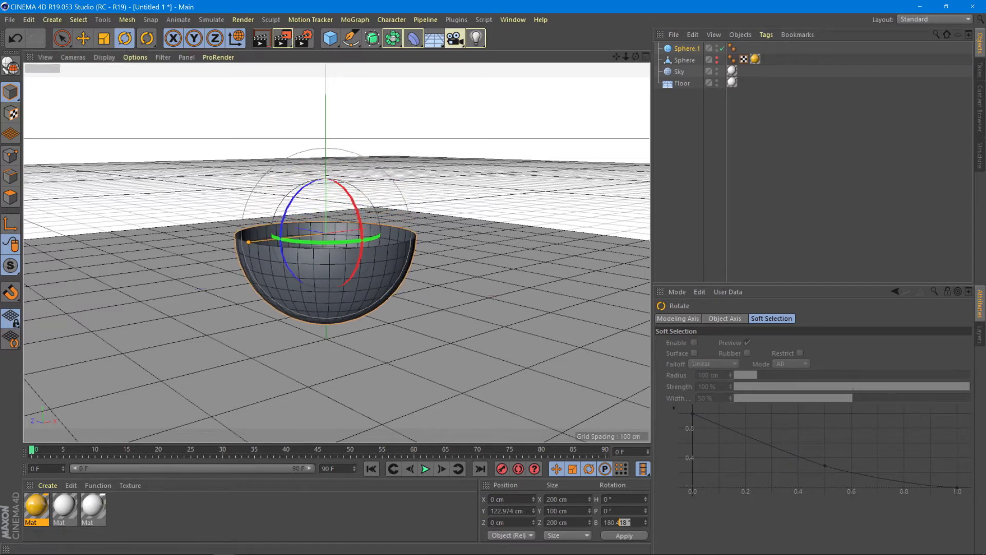
pyautogui.press('BackSpace')
pyautogui.press('Return')
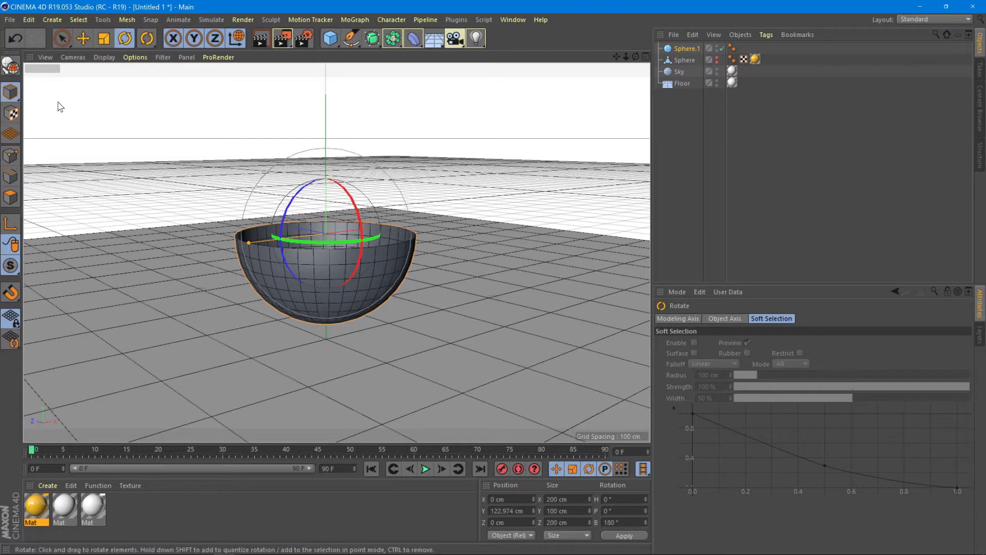
pyautogui.click(10, 65)
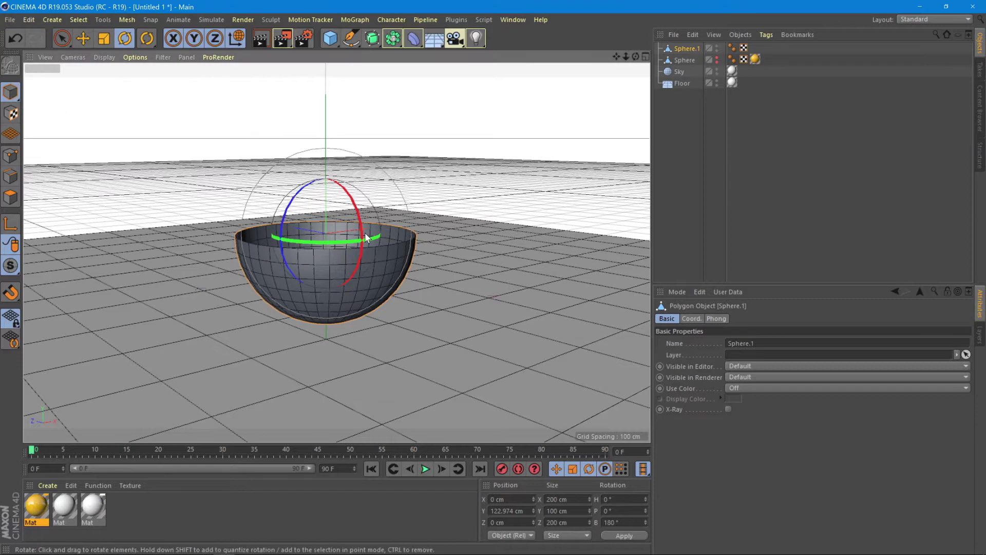
# Select all the bowl's polygons and extrude them with caps by about 12.6 cm
pyautogui.moveTo(294, 245)
pyautogui.keyDown('alt'); pyautogui.mouseDown()
pyautogui.moveTo(371, 304)
pyautogui.moveTo(267, 251)
pyautogui.moveTo(390, 282)
pyautogui.moveTo(358, 280)
pyautogui.moveTo(318, 189)
pyautogui.mouseUp(); pyautogui.keyUp('alt')
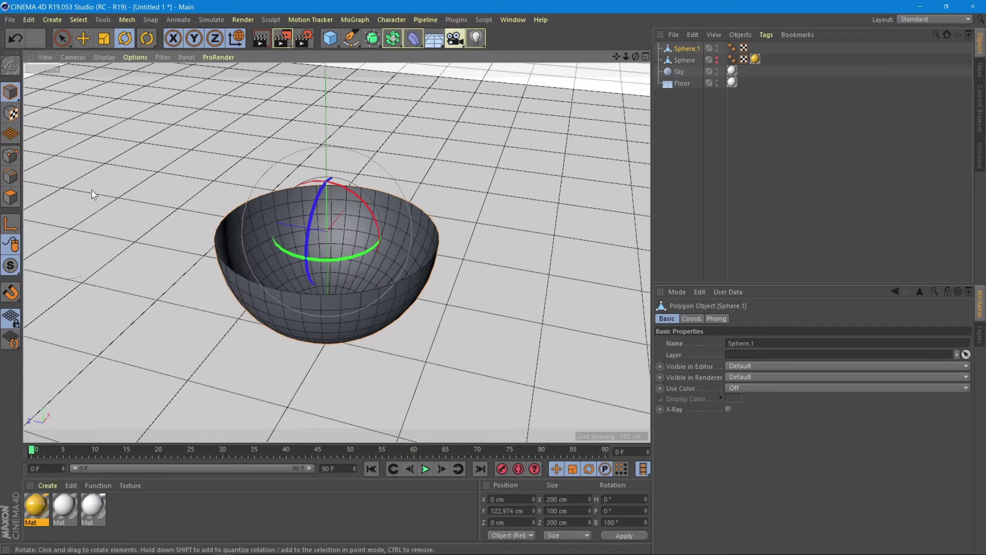
pyautogui.click(10, 198)
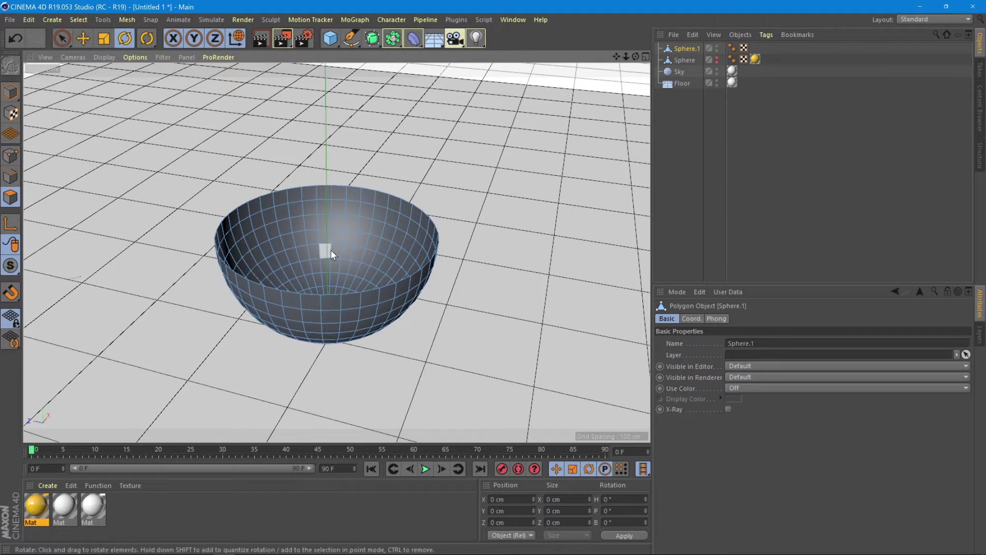
pyautogui.hotkey('ctrl', 'a')
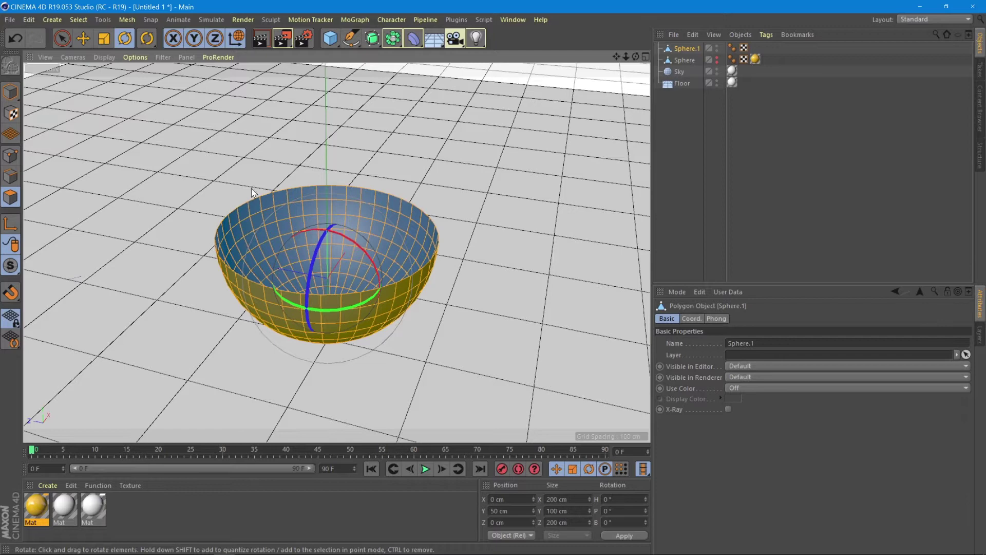
pyautogui.rightClick(368, 213)
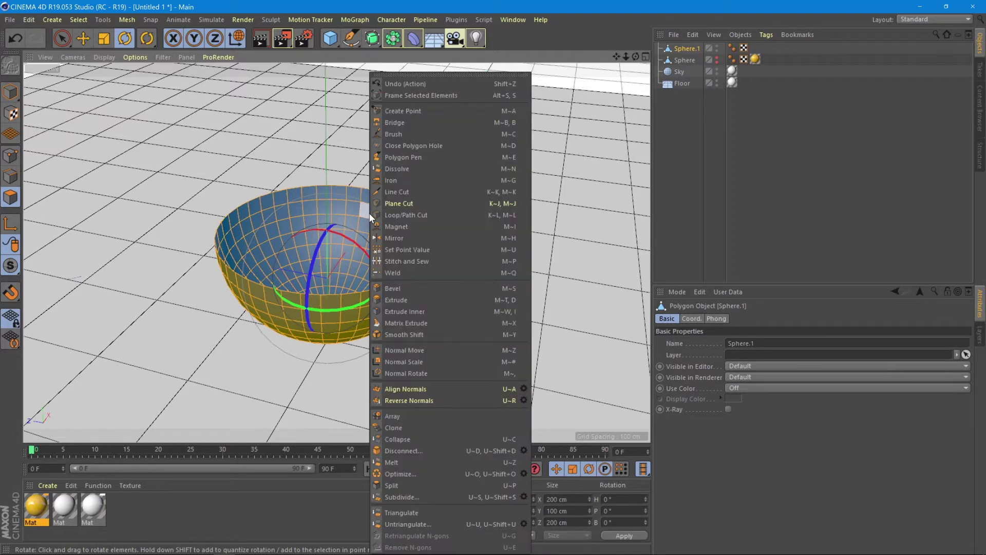
pyautogui.click(403, 298)
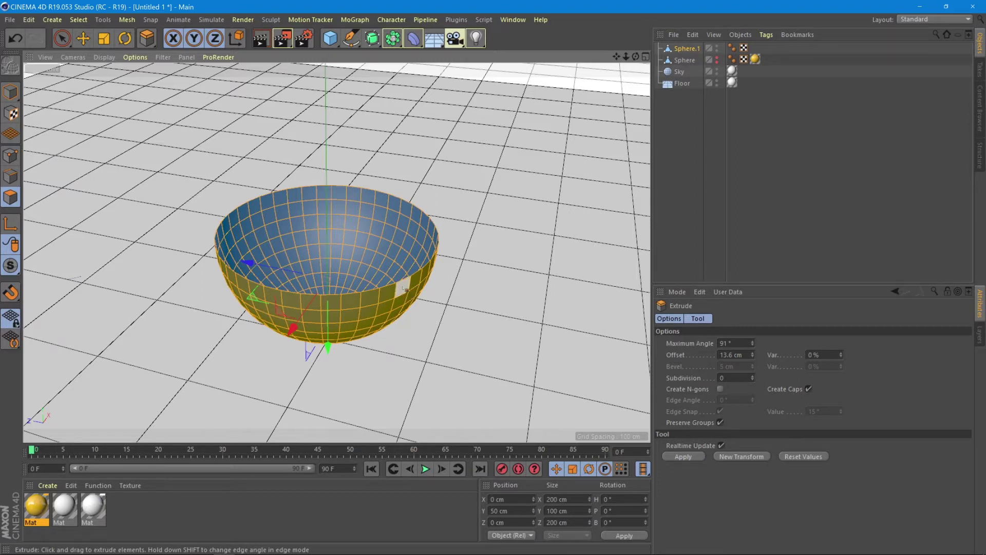
pyautogui.moveTo(403, 289); pyautogui.dragTo(425, 289)
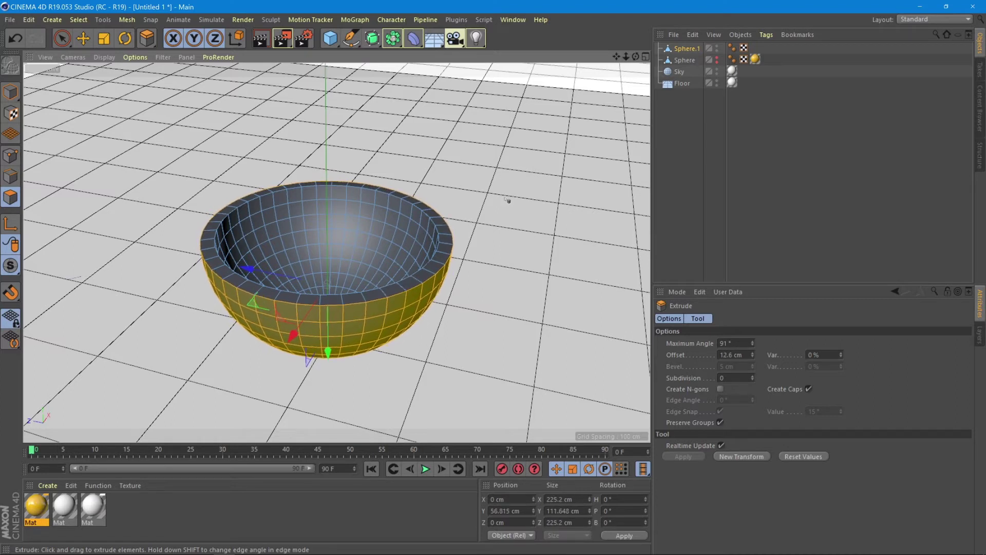
pyautogui.click(83, 38)
pyautogui.click(10, 91)
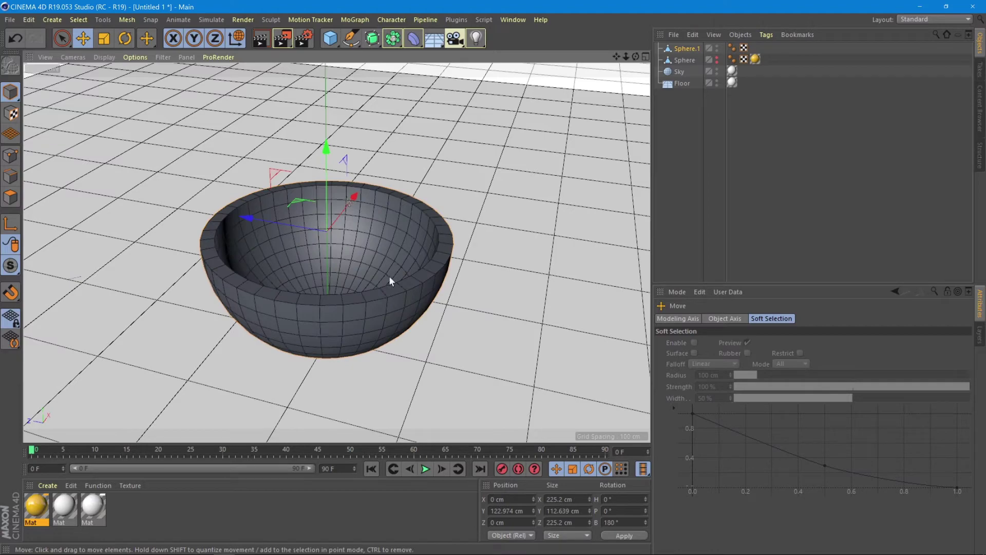
# With Loop Selection in Edge mode, select Sphere.1's outer and inner rim edge loops
pyautogui.moveTo(371, 296)
pyautogui.keyDown('alt'); pyautogui.mouseDown()
pyautogui.moveTo(384, 273)
pyautogui.moveTo(381, 223)
pyautogui.moveTo(368, 285)
pyautogui.mouseUp(); pyautogui.keyUp('alt')
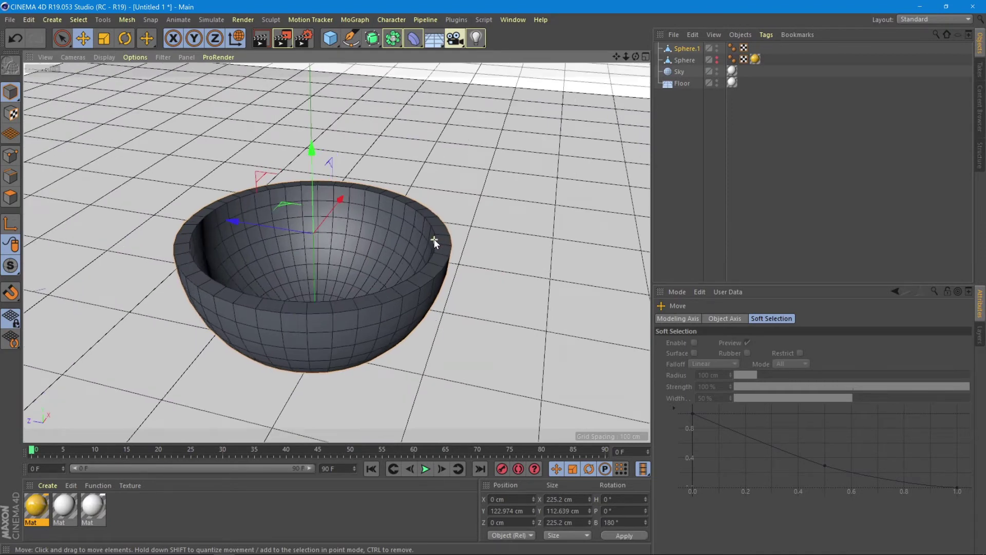
pyautogui.moveTo(341, 276)
pyautogui.keyDown('alt'); pyautogui.mouseDown()
pyautogui.moveTo(334, 288)
pyautogui.moveTo(350, 263)
pyautogui.mouseUp(); pyautogui.keyUp('alt')
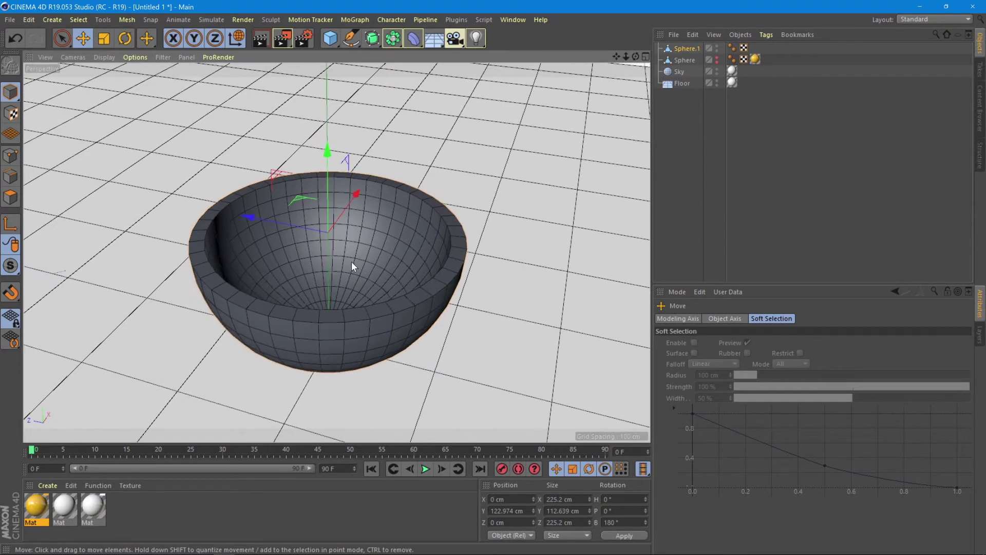
pyautogui.click(10, 176)
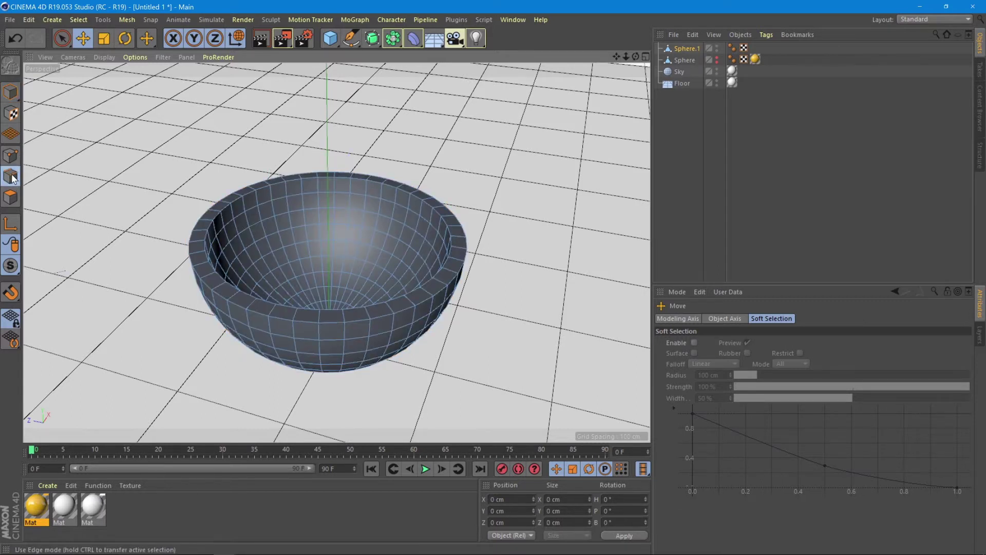
pyautogui.click(79, 20)
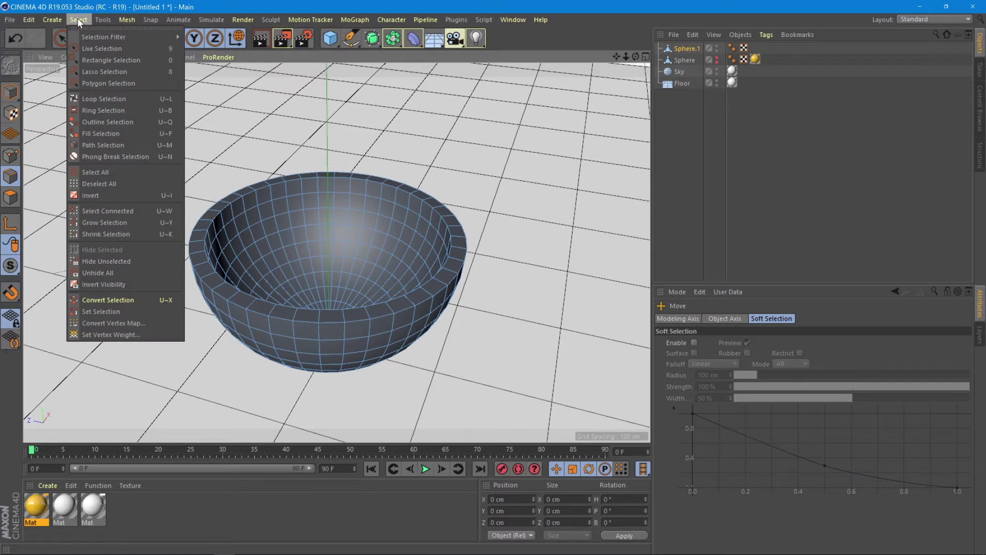
pyautogui.click(100, 100)
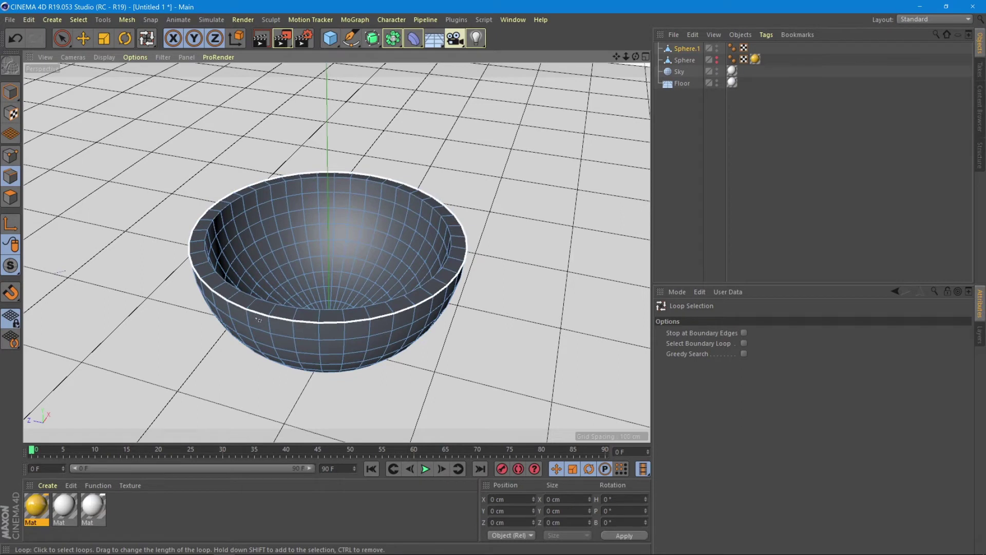
pyautogui.click(239, 309)
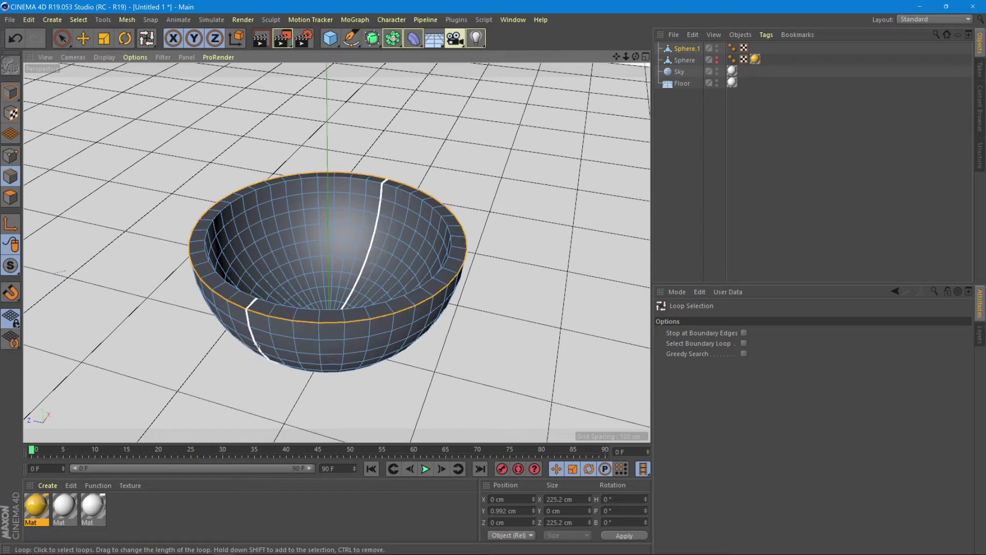
pyautogui.keyDown('shift'); pyautogui.click(268, 304); pyautogui.keyUp('shift')
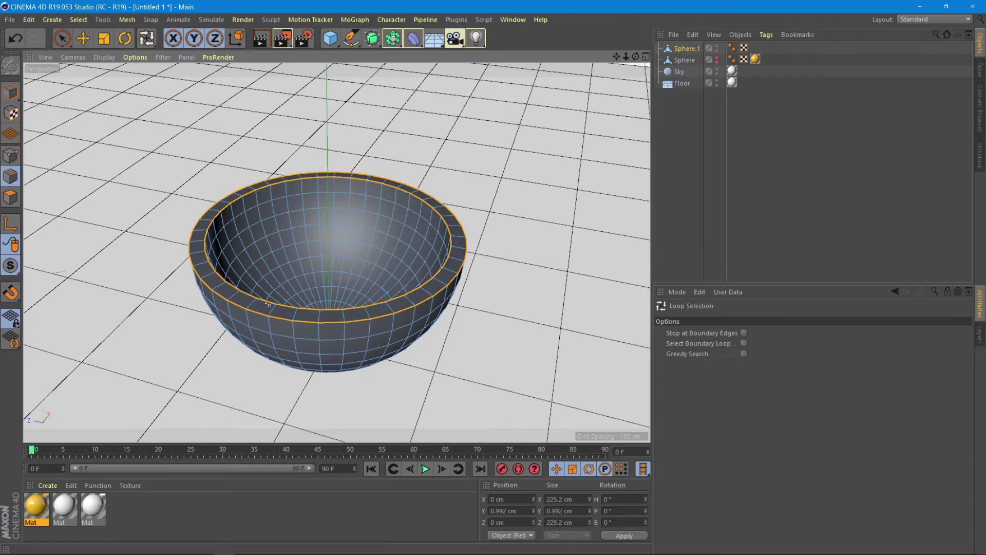
pyautogui.keyDown('alt'); pyautogui.moveTo(362, 267); pyautogui.dragTo(337, 295); pyautogui.keyUp('alt')
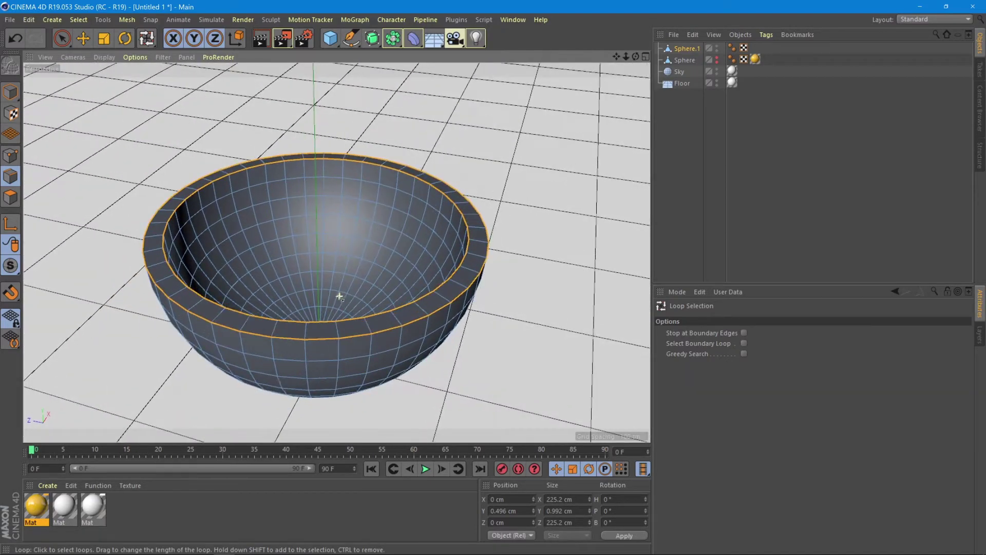
# Bevel the selected rim edges with a 4.8 cm offset
pyautogui.rightClick(451, 276)
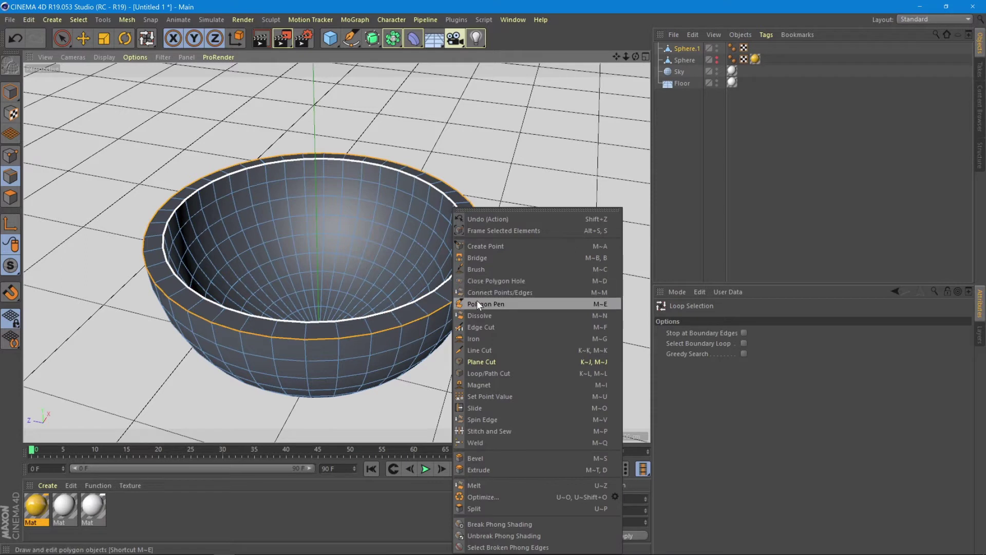
pyautogui.click(483, 458)
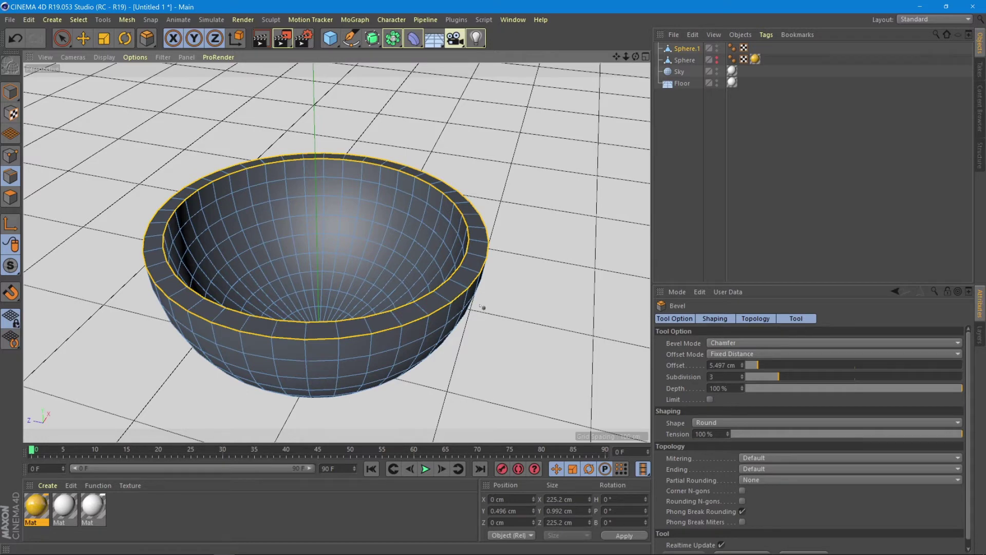
pyautogui.moveTo(483, 307)
pyautogui.mouseDown()
pyautogui.moveTo(472, 307)
pyautogui.moveTo(483, 308)
pyautogui.mouseUp()
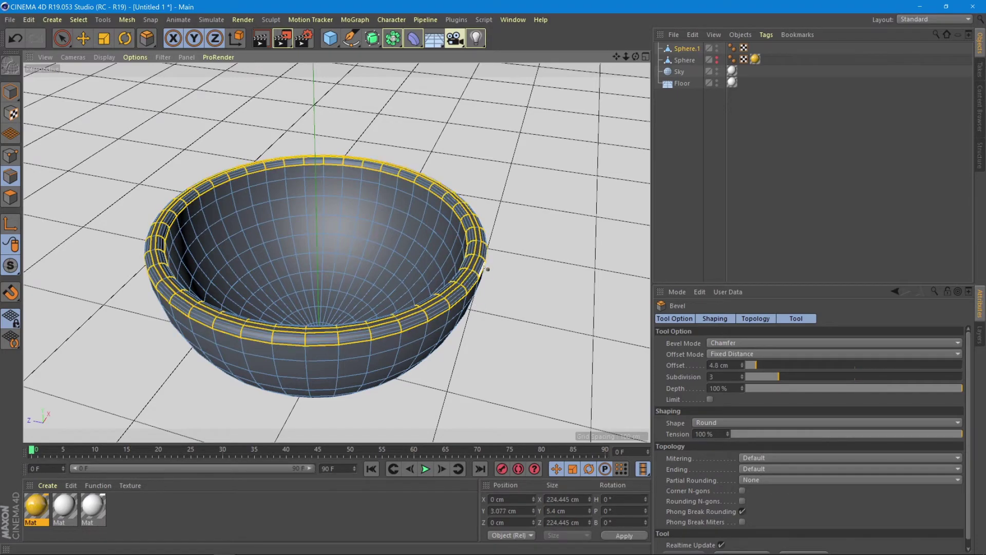
pyautogui.scroll(3, 494, 262)
pyautogui.keyDown('alt'); pyautogui.moveTo(494, 262); pyautogui.dragTo(337, 252); pyautogui.keyUp('alt')
pyautogui.scroll(2, 337, 253)
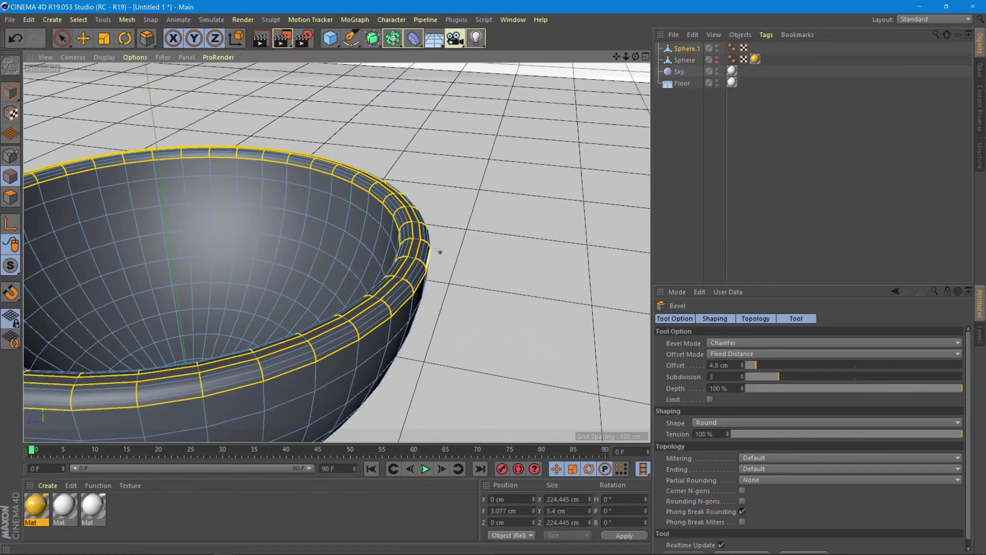
# Set the rim bevel's Subdivision to 2 for a rounded lip, then return to Model mode
pyautogui.click(742, 378)
pyautogui.click(742, 379)
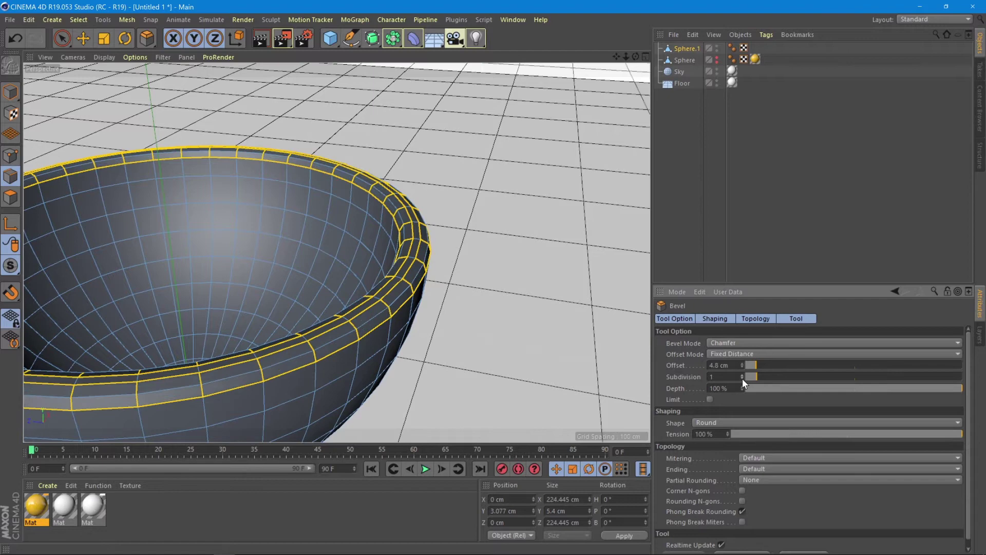
pyautogui.click(742, 378)
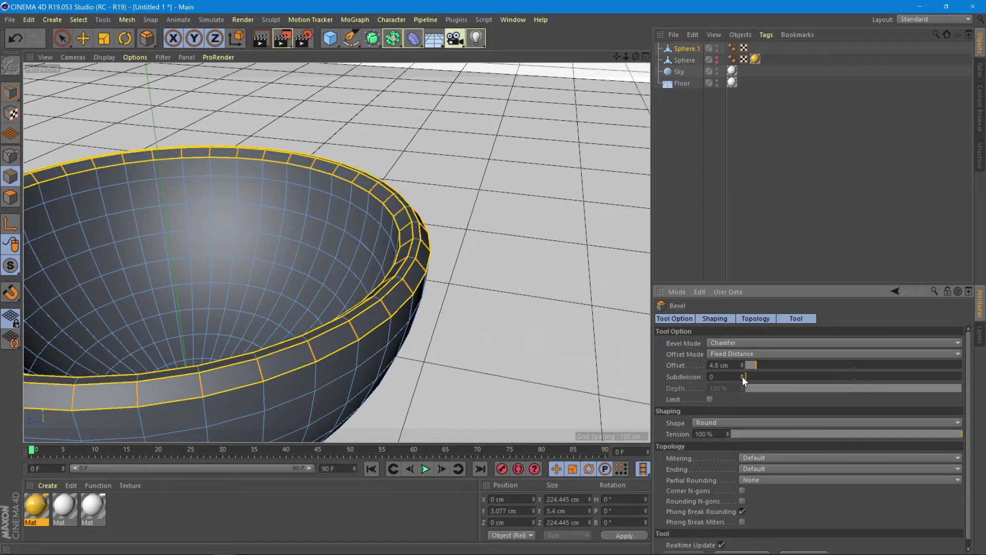
pyautogui.click(742, 375)
pyautogui.click(741, 375)
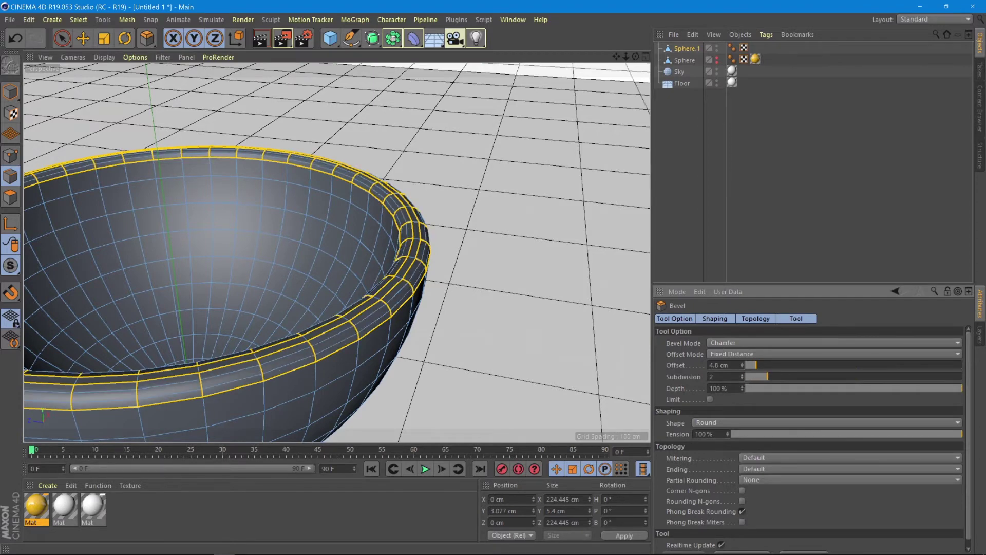
pyautogui.scroll(-3, 264, 318)
pyautogui.keyDown('alt'); pyautogui.moveTo(264, 318); pyautogui.dragTo(336, 250, button='middle'); pyautogui.keyUp('alt')
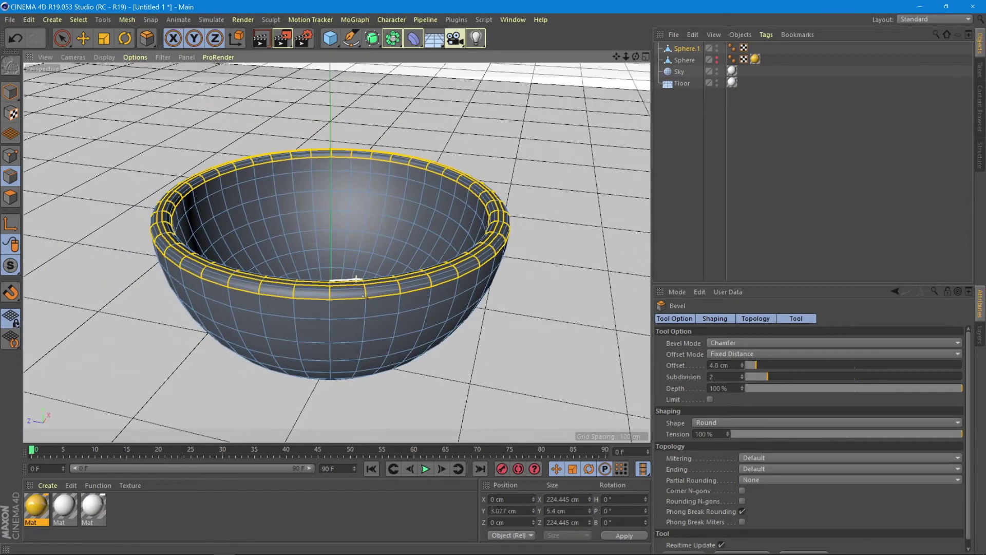
pyautogui.keyDown('alt'); pyautogui.moveTo(364, 296); pyautogui.dragTo(380, 288); pyautogui.keyUp('alt')
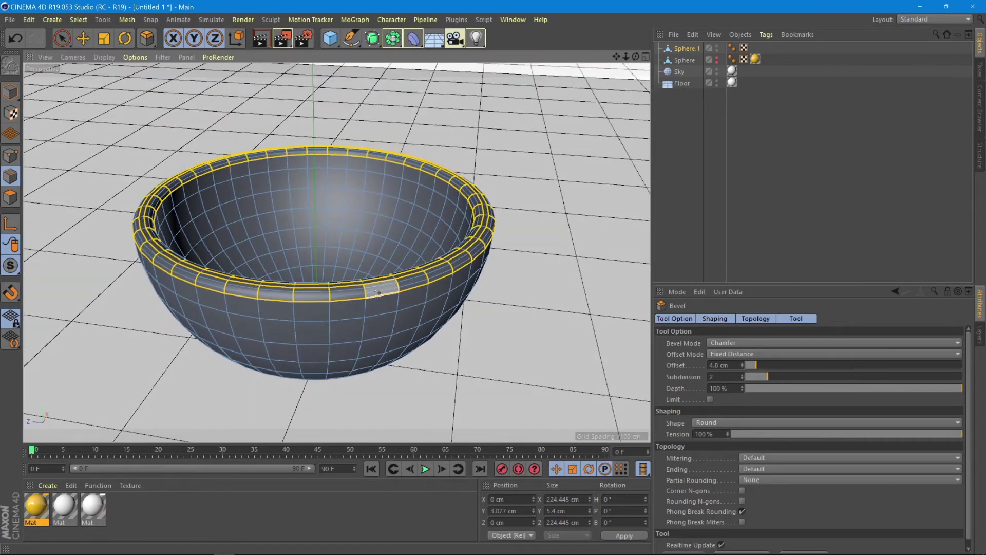
pyautogui.click(11, 92)
pyautogui.scroll(-2, 374, 282)
pyautogui.keyDown('alt'); pyautogui.moveTo(374, 282); pyautogui.dragTo(386, 333); pyautogui.keyUp('alt')
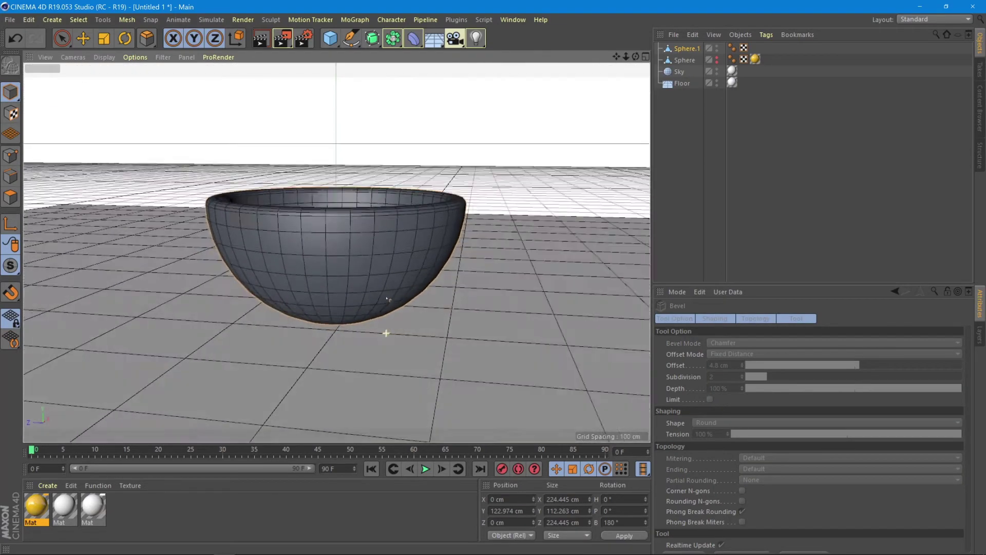
pyautogui.keyDown('alt'); pyautogui.moveTo(387, 299); pyautogui.dragTo(358, 257); pyautogui.keyUp('alt')
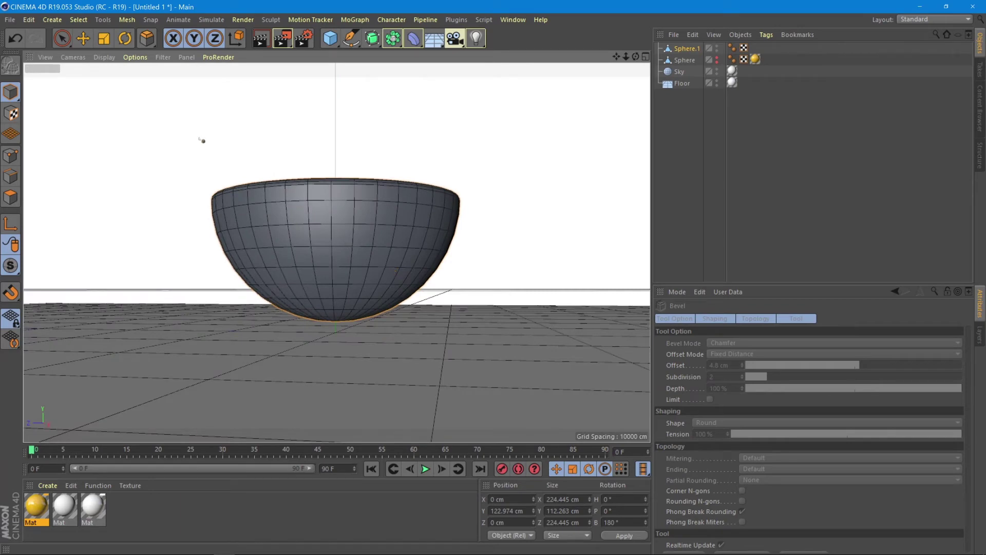
# Move the bowl up to about X −52 cm, Y 290 cm and hide the floor in the viewport
pyautogui.click(84, 38)
pyautogui.click(343, 235)
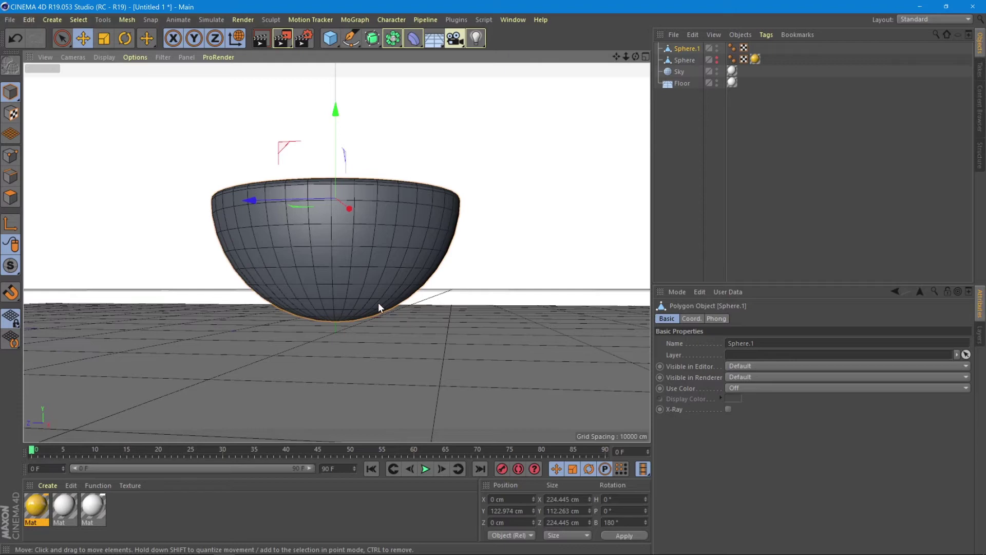
pyautogui.moveTo(352, 191); pyautogui.dragTo(316, 101)
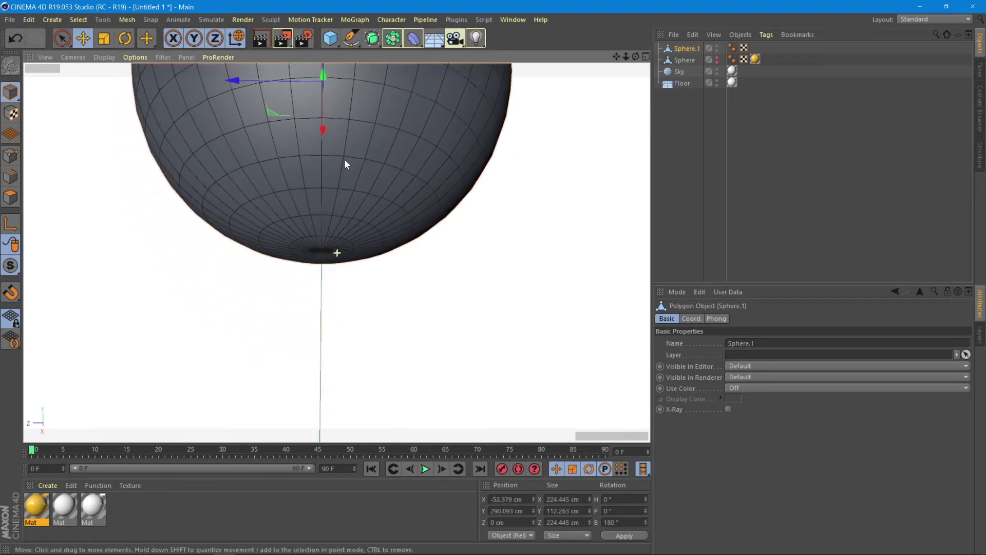
pyautogui.scroll(5, 362, 204)
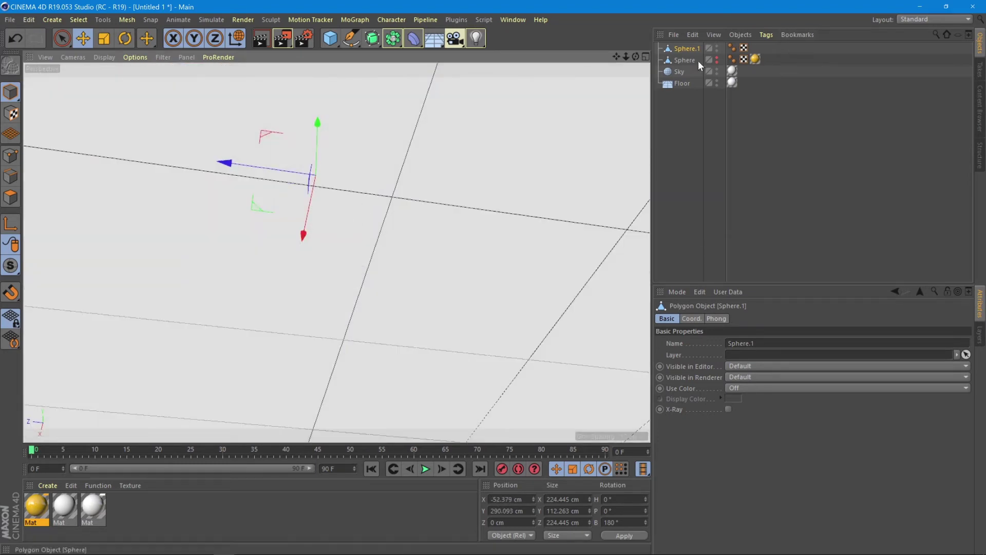
pyautogui.click(716, 81)
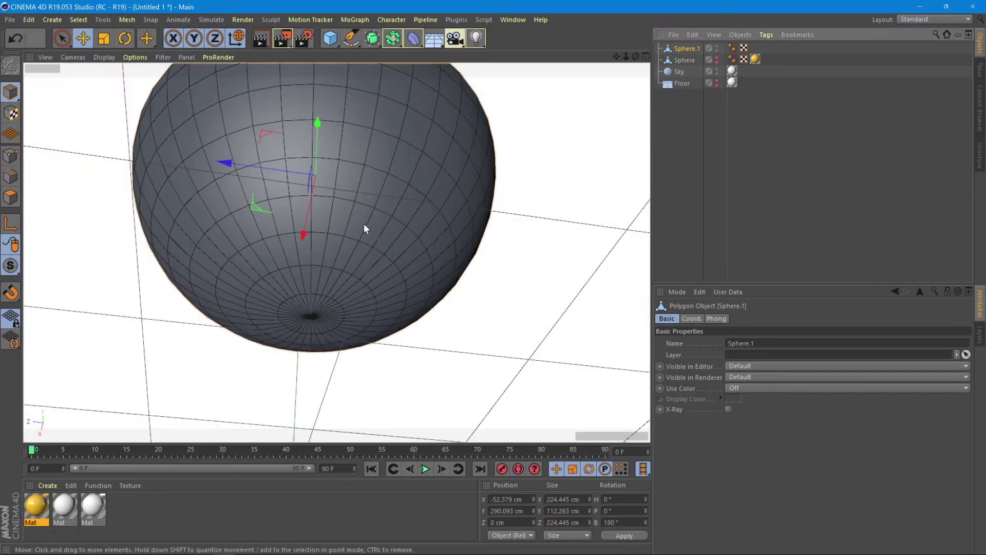
pyautogui.click(11, 198)
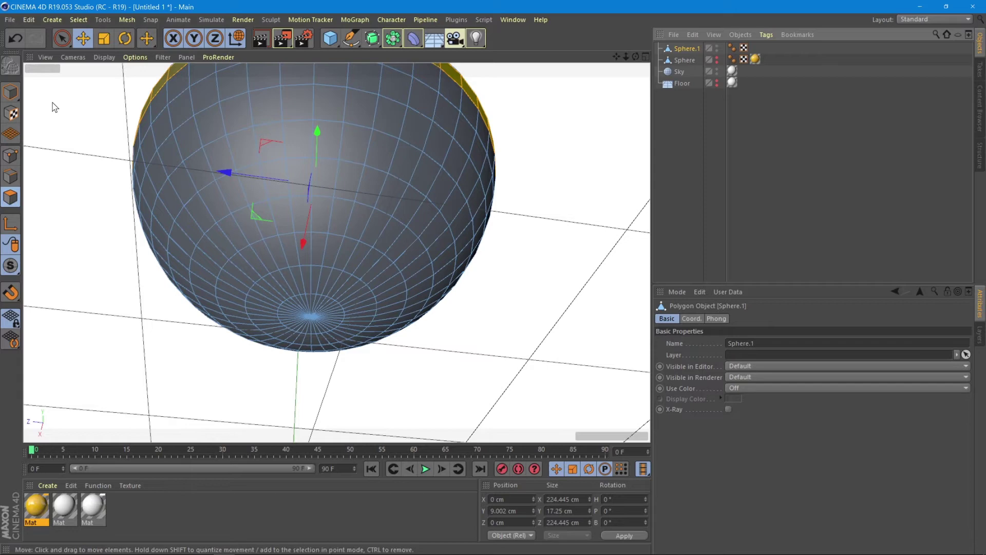
# Live Select the polygons of the bowl's bottom cap
pyautogui.click(62, 39)
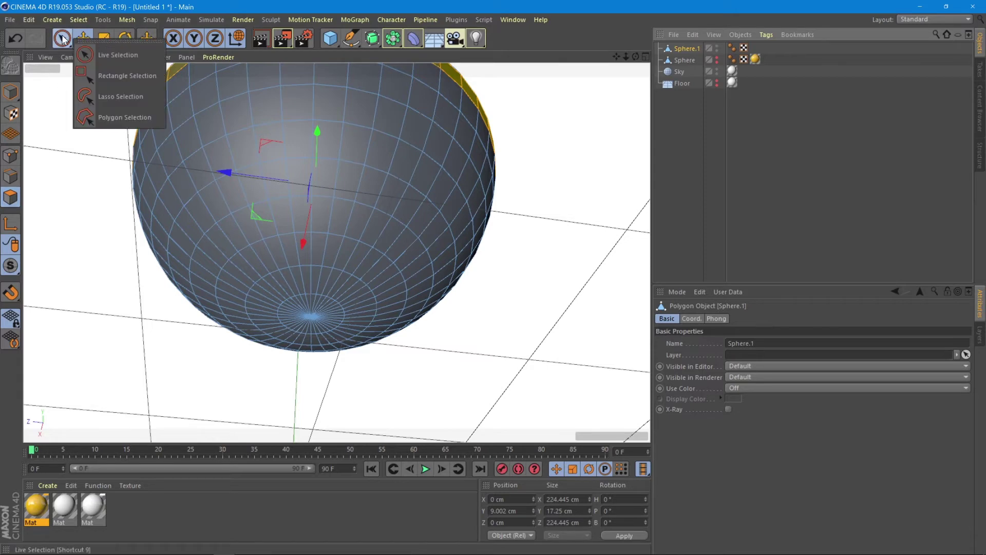
pyautogui.click(113, 52)
pyautogui.moveTo(362, 245)
pyautogui.mouseDown()
pyautogui.moveTo(322, 286)
pyautogui.moveTo(283, 299)
pyautogui.moveTo(280, 315)
pyautogui.moveTo(326, 333)
pyautogui.moveTo(343, 316)
pyautogui.moveTo(322, 287)
pyautogui.moveTo(301, 298)
pyautogui.moveTo(333, 308)
pyautogui.mouseUp()
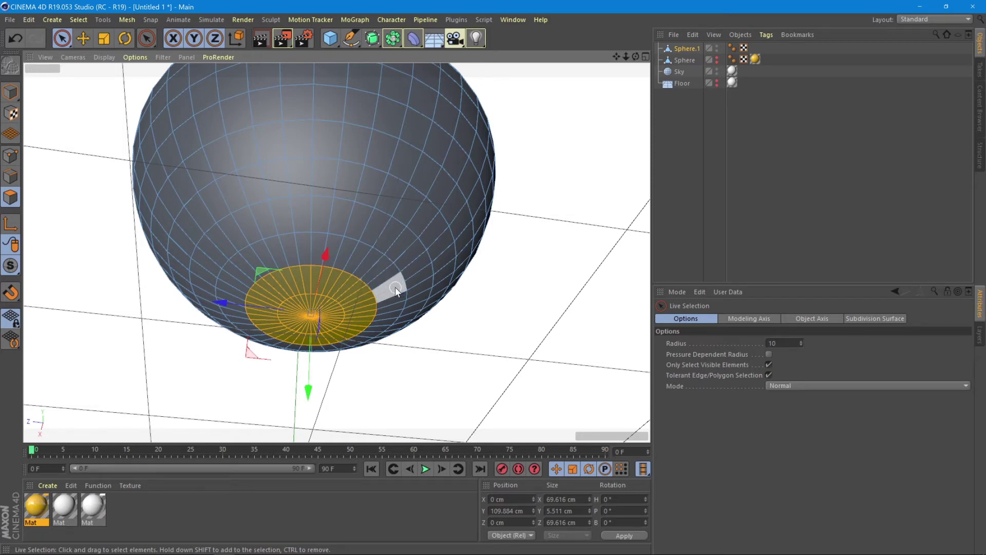
pyautogui.keyDown('shift'); pyautogui.moveTo(395, 287); pyautogui.dragTo(311, 260); pyautogui.keyUp('shift')
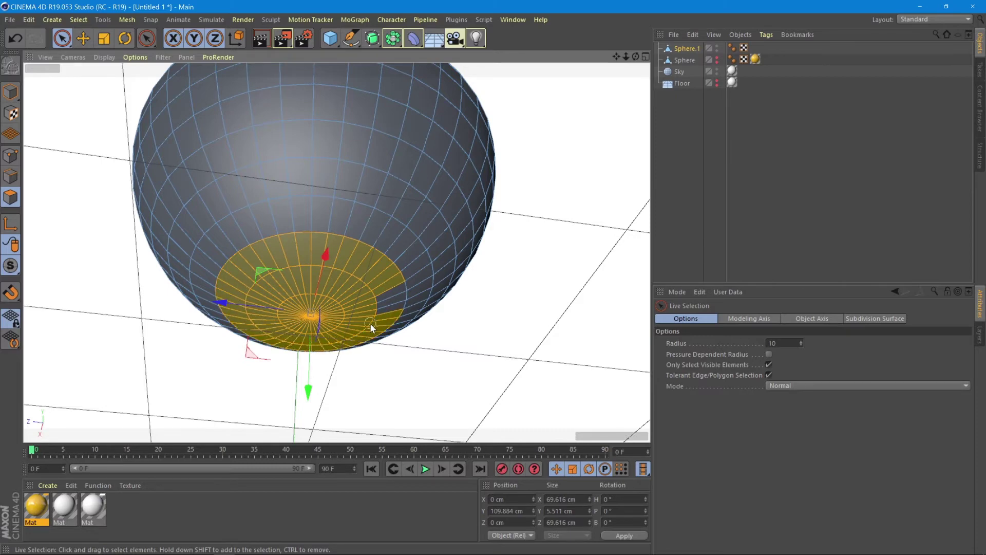
pyautogui.moveTo(383, 289)
pyautogui.keyDown('shift'); pyautogui.mouseDown()
pyautogui.moveTo(405, 240)
pyautogui.moveTo(418, 245)
pyautogui.moveTo(394, 229)
pyautogui.moveTo(393, 320)
pyautogui.mouseUp(); pyautogui.keyUp('shift')
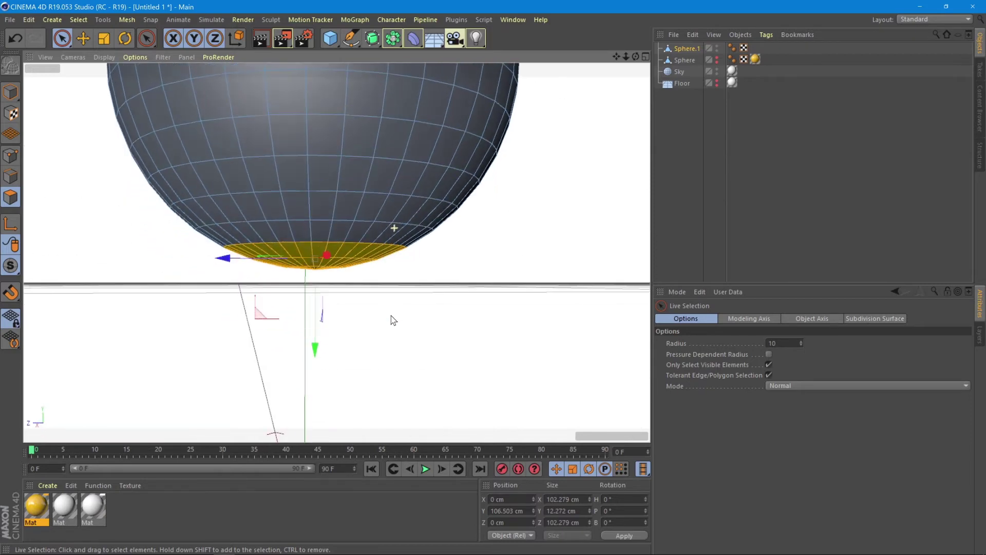
# Scale the bottom polygons flat on Y and move them up slightly to form a flat base
pyautogui.click(104, 38)
pyautogui.moveTo(315, 350); pyautogui.dragTo(357, 272)
pyautogui.moveTo(315, 346); pyautogui.dragTo(314, 323)
pyautogui.press('e')
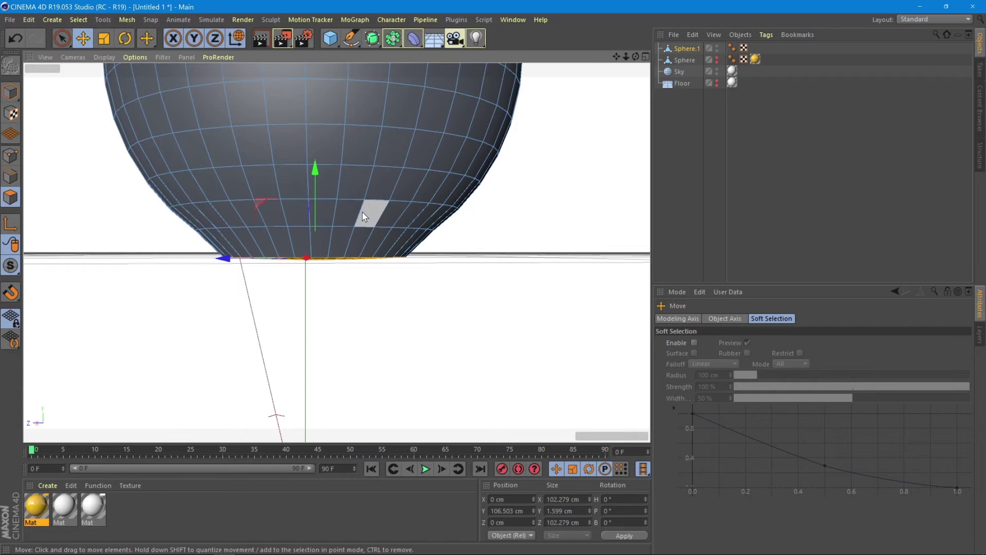
pyautogui.moveTo(315, 169); pyautogui.dragTo(3, 118)
# Show the floor again and lower the bowl to about Y 108 cm so it rests on it
pyautogui.click(11, 92)
pyautogui.scroll(-4, 308, 214)
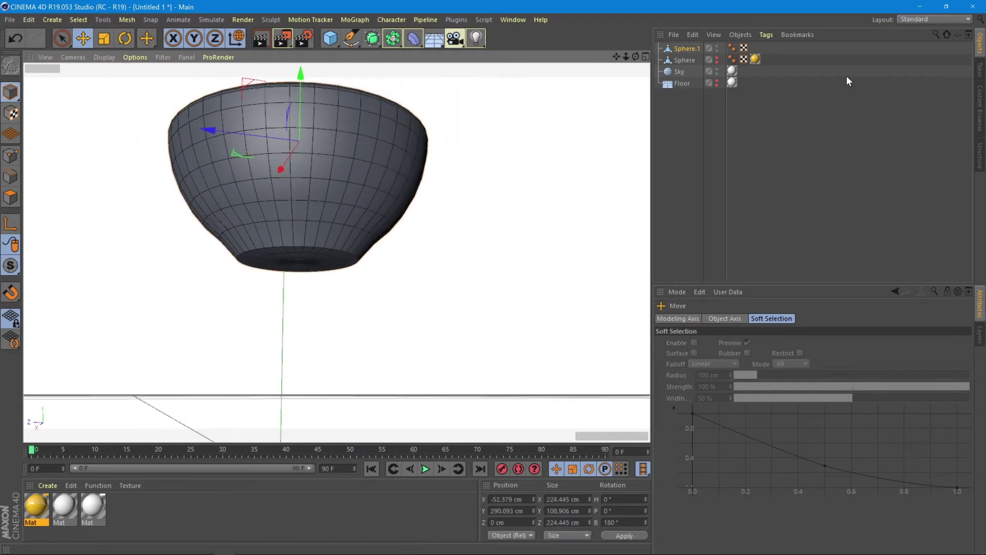
pyautogui.keyDown('alt'); pyautogui.moveTo(556, 118); pyautogui.dragTo(348, 204); pyautogui.keyUp('alt')
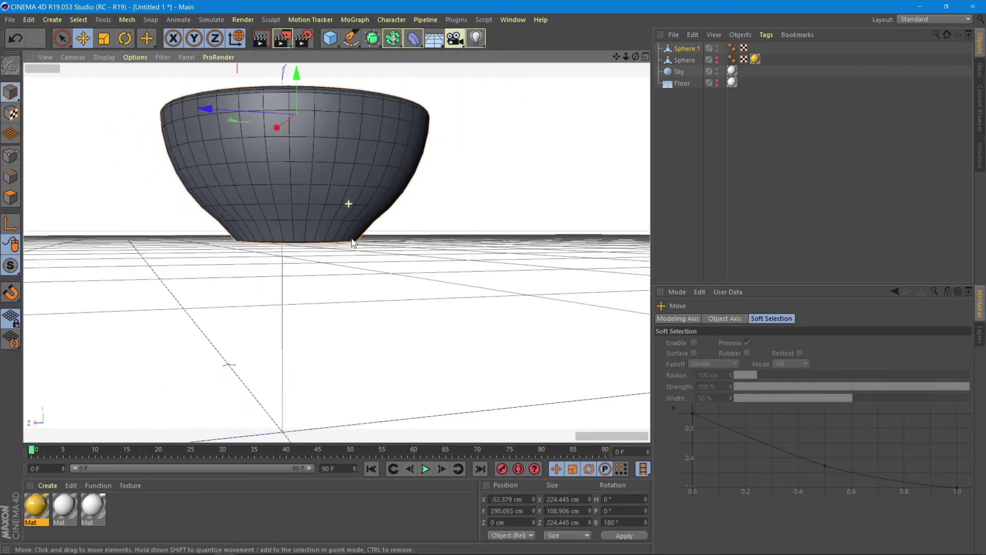
pyautogui.click(717, 81)
pyautogui.click(293, 160)
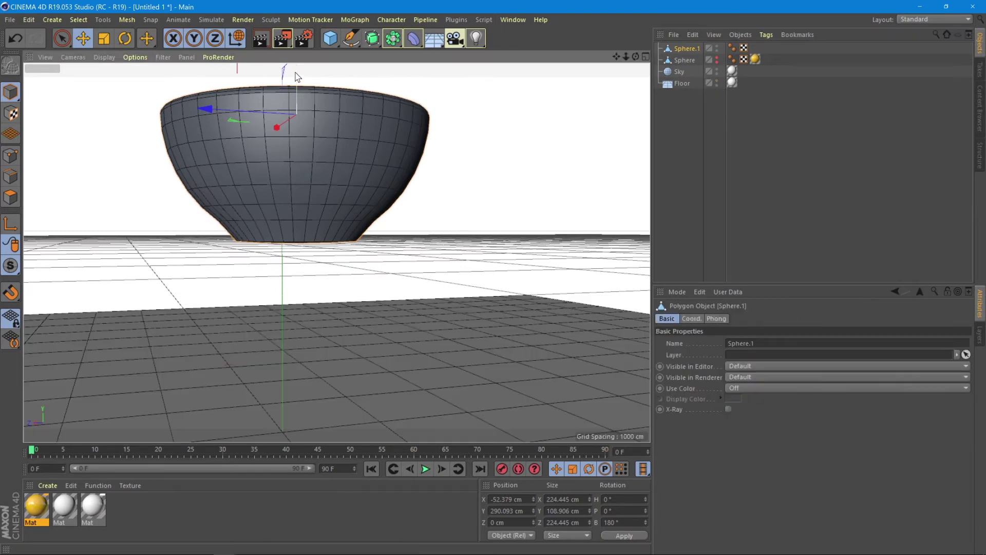
pyautogui.moveTo(296, 77); pyautogui.dragTo(318, 226)
pyautogui.keyDown('alt'); pyautogui.moveTo(318, 226); pyautogui.dragTo(353, 255, button='middle'); pyautogui.keyUp('alt')
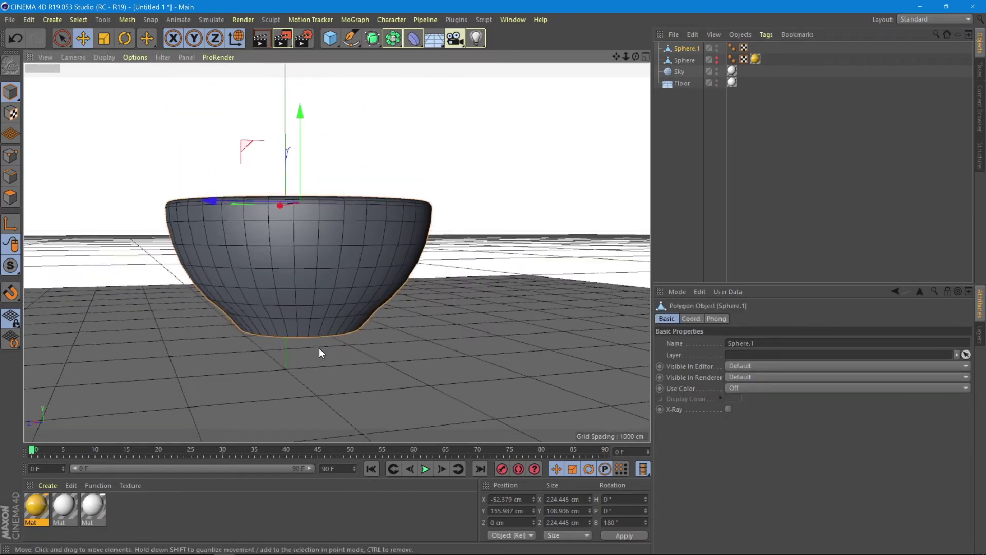
pyautogui.keyDown('alt'); pyautogui.moveTo(319, 353); pyautogui.dragTo(321, 336); pyautogui.keyUp('alt')
pyautogui.moveTo(303, 163); pyautogui.dragTo(309, 322)
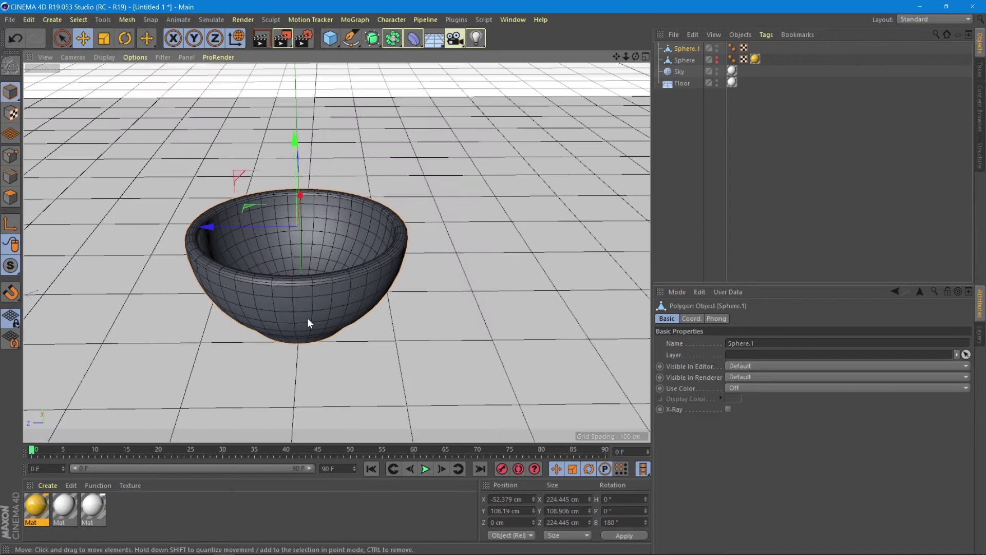
pyautogui.keyDown('alt'); pyautogui.moveTo(309, 321); pyautogui.dragTo(348, 295, button='middle'); pyautogui.keyUp('alt')
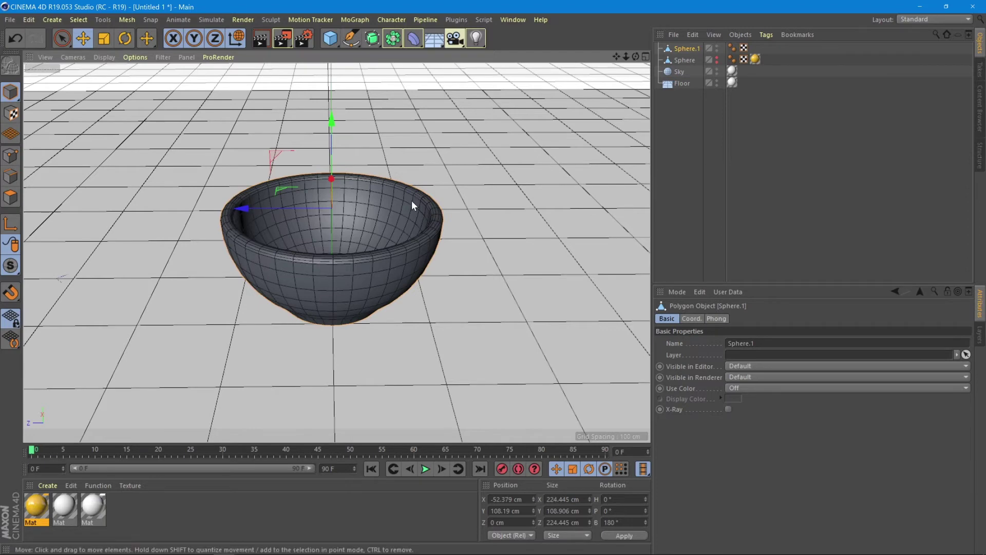
# Create Mat.1 and set its Color to orange: H 33°, S 100%, V 87%
pyautogui.doubleClick(184, 512)
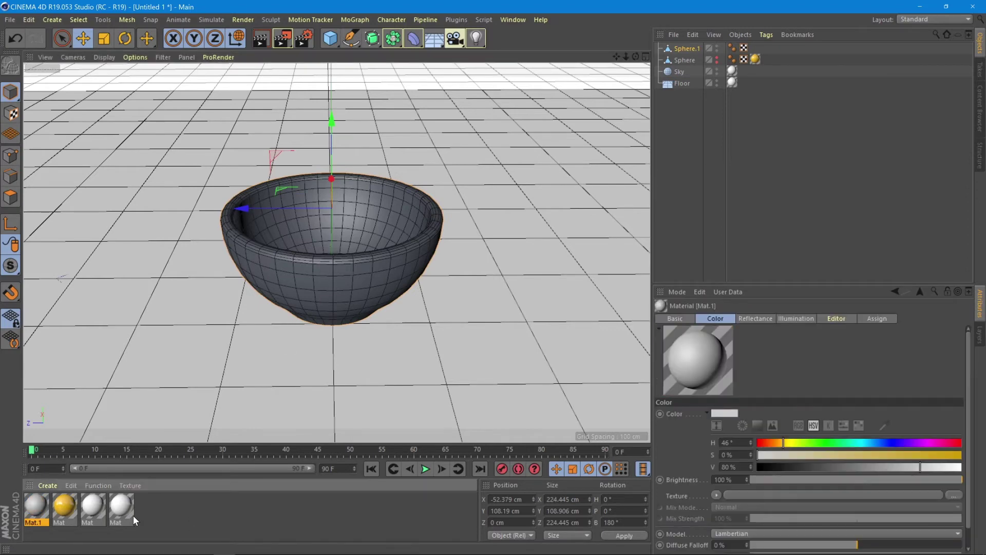
pyautogui.doubleClick(36, 505)
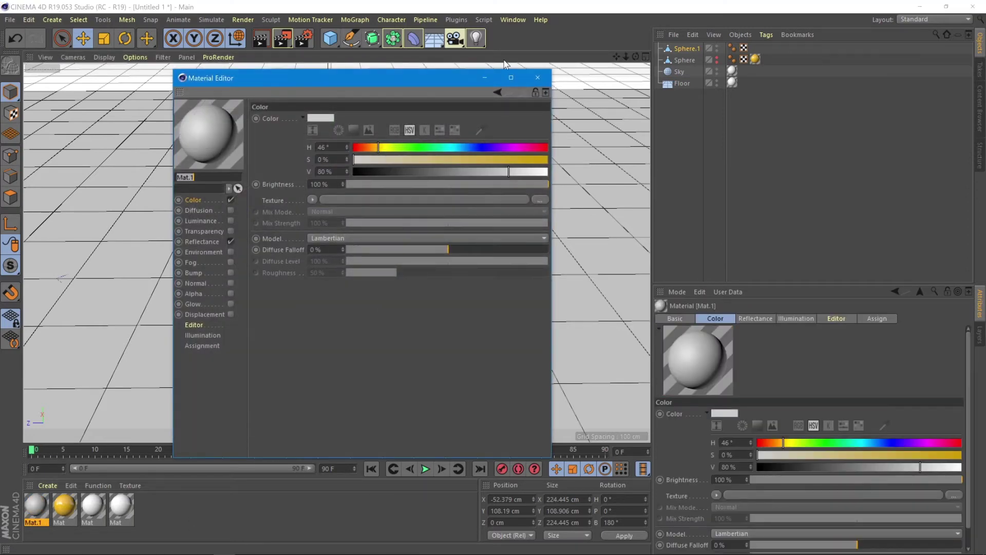
pyautogui.moveTo(348, 82); pyautogui.dragTo(500, 60)
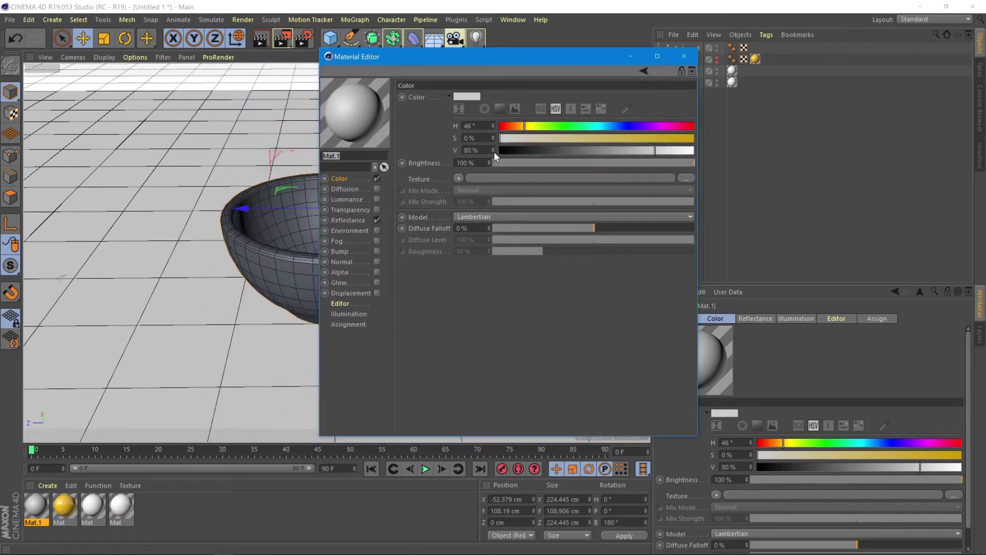
pyautogui.moveTo(524, 126); pyautogui.dragTo(517, 127)
pyautogui.click(694, 139)
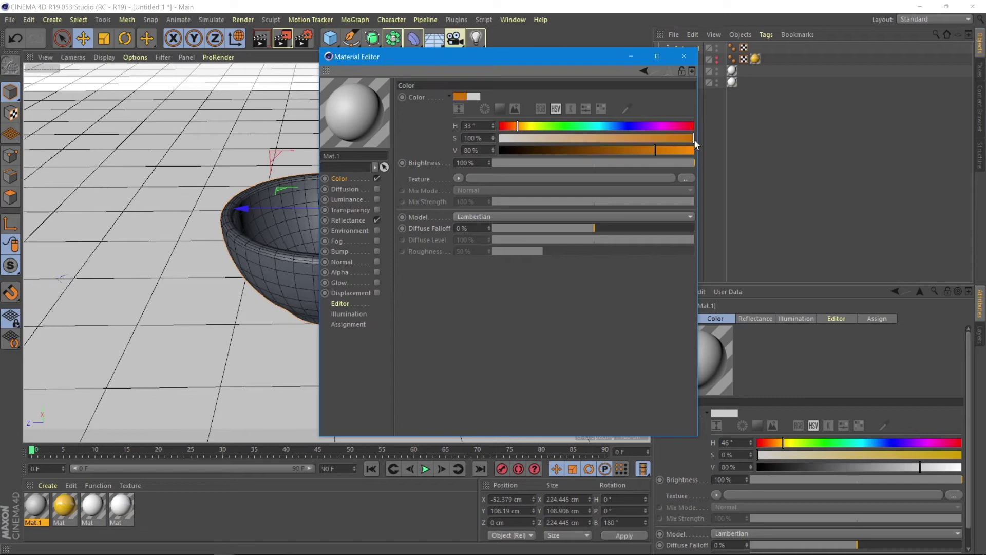
pyautogui.moveTo(664, 149); pyautogui.dragTo(669, 149)
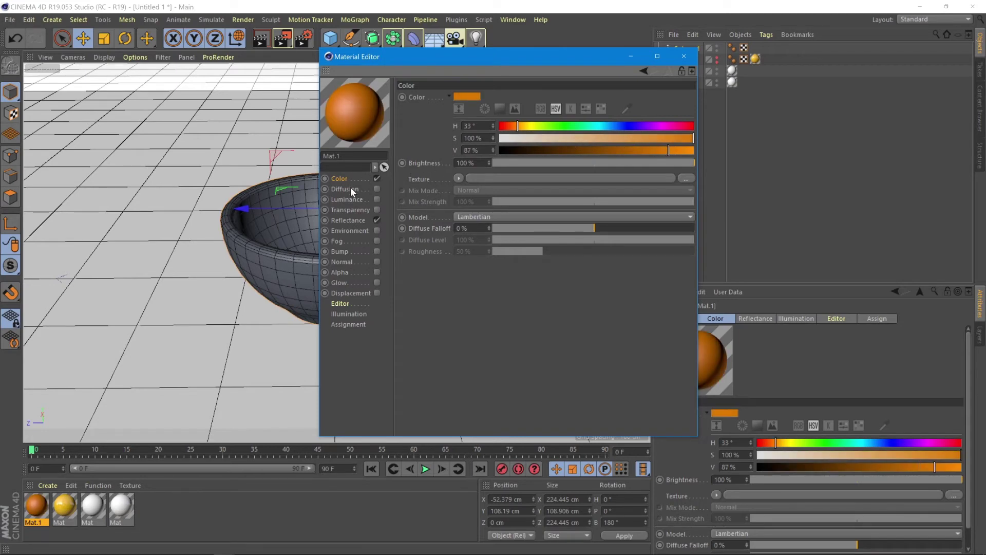
# Add a Reflection (Legacy) layer to Mat.1's Reflectance with Additive attenuation, 20% strength and 12% roughness
pyautogui.click(343, 221)
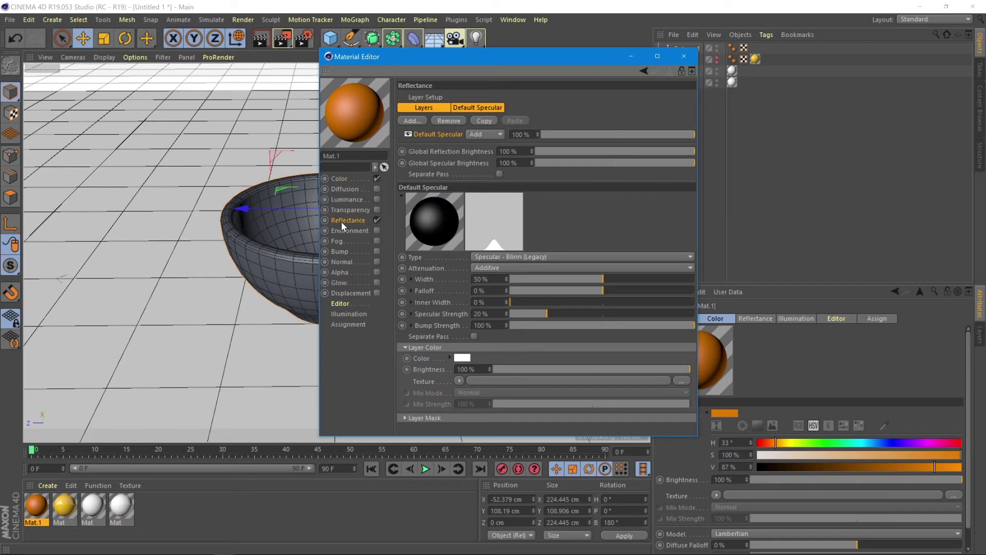
pyautogui.click(412, 120)
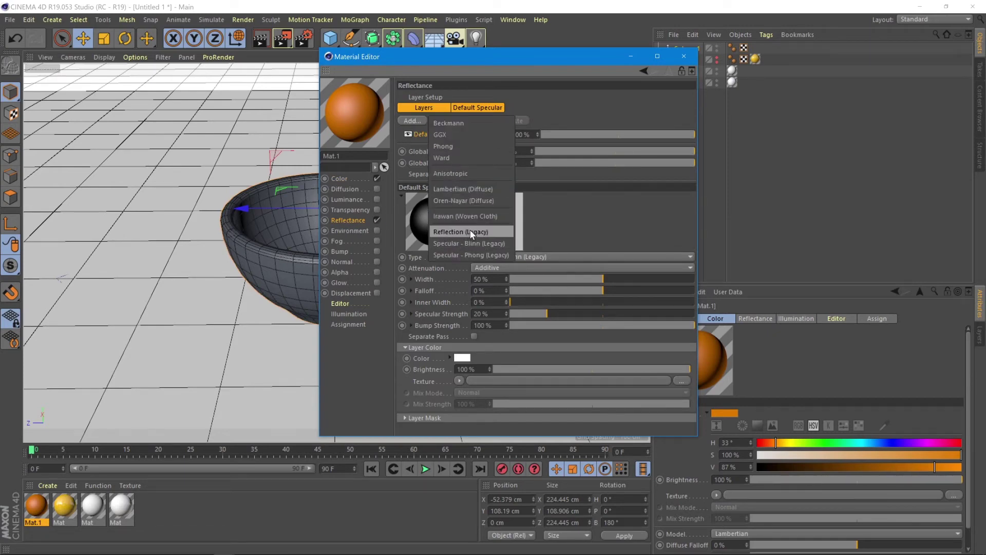
pyautogui.click(448, 232)
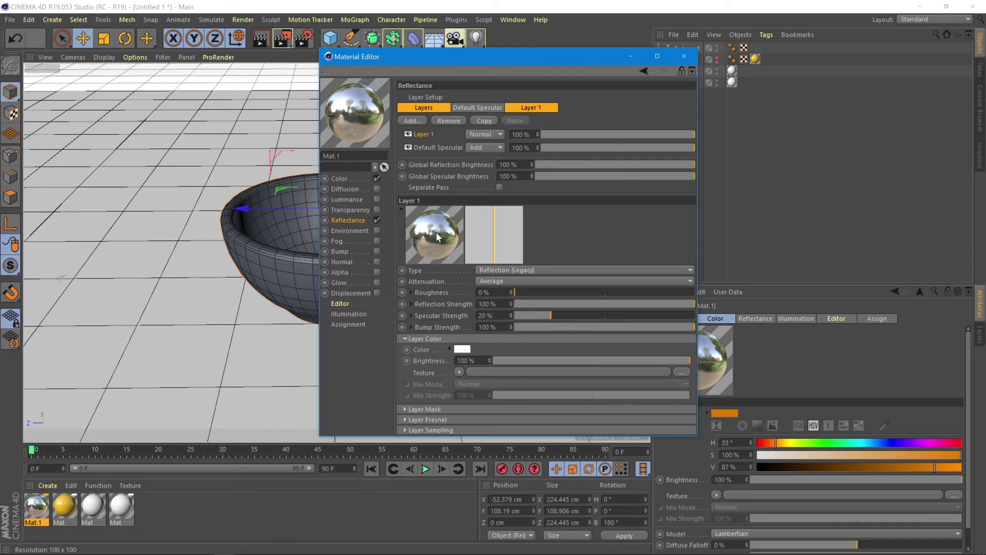
pyautogui.click(493, 281)
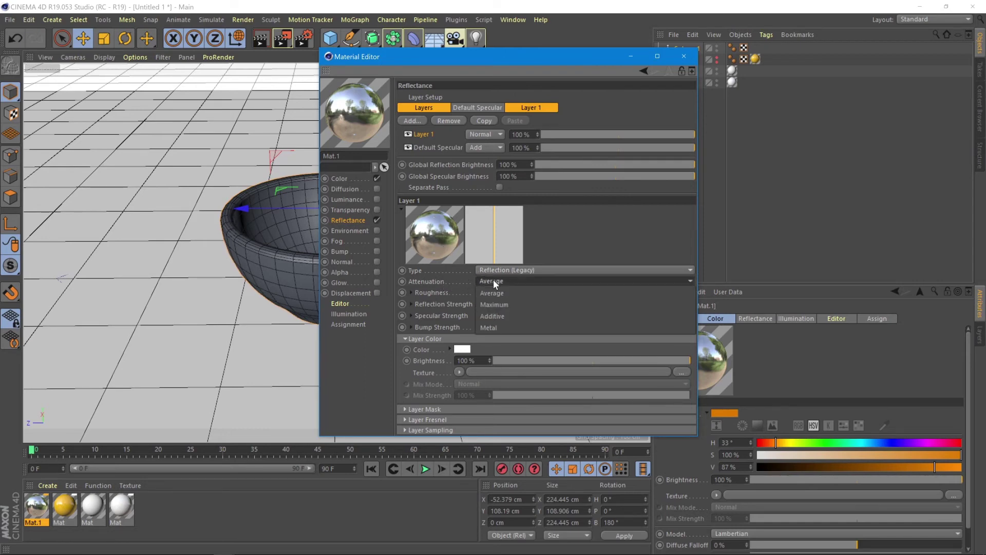
pyautogui.click(501, 315)
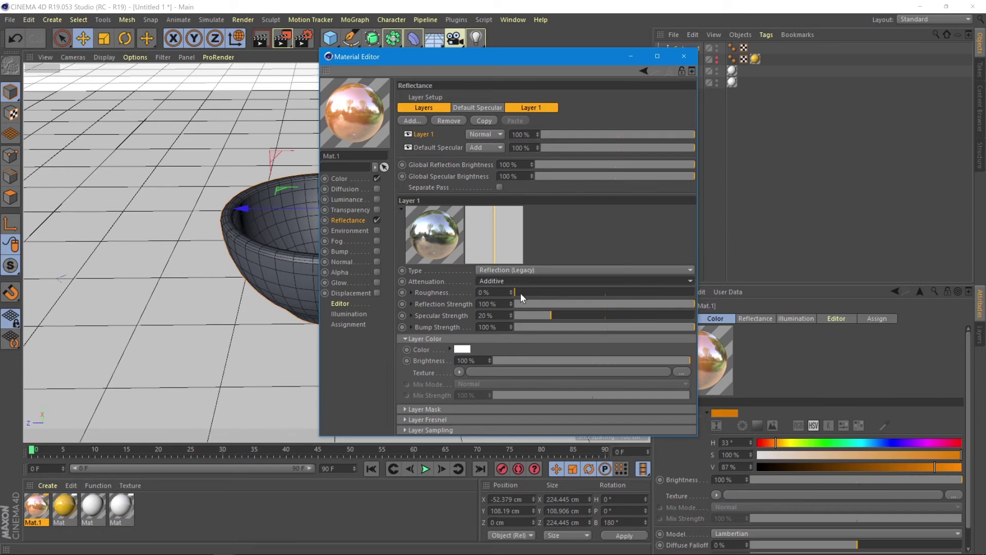
pyautogui.click(550, 304)
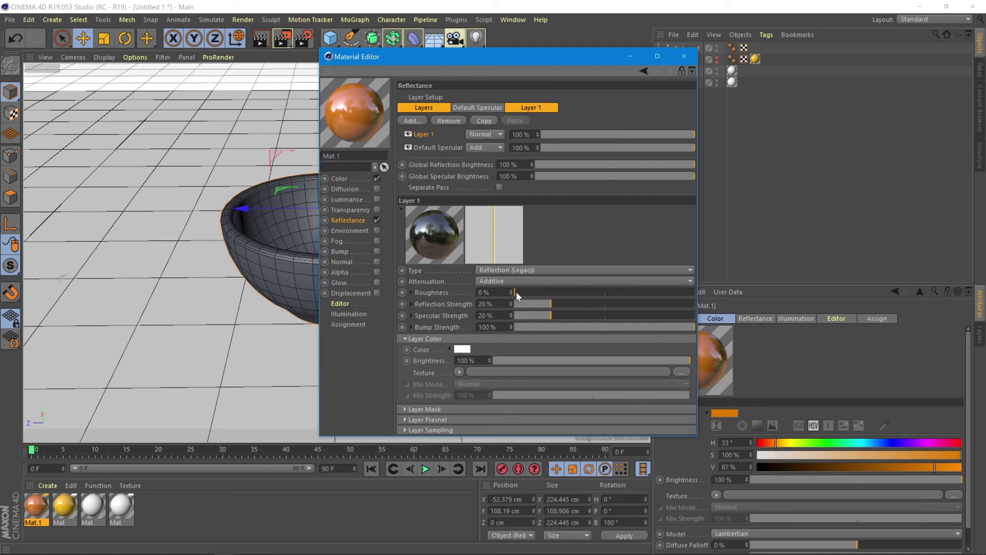
pyautogui.moveTo(515, 291); pyautogui.dragTo(537, 291)
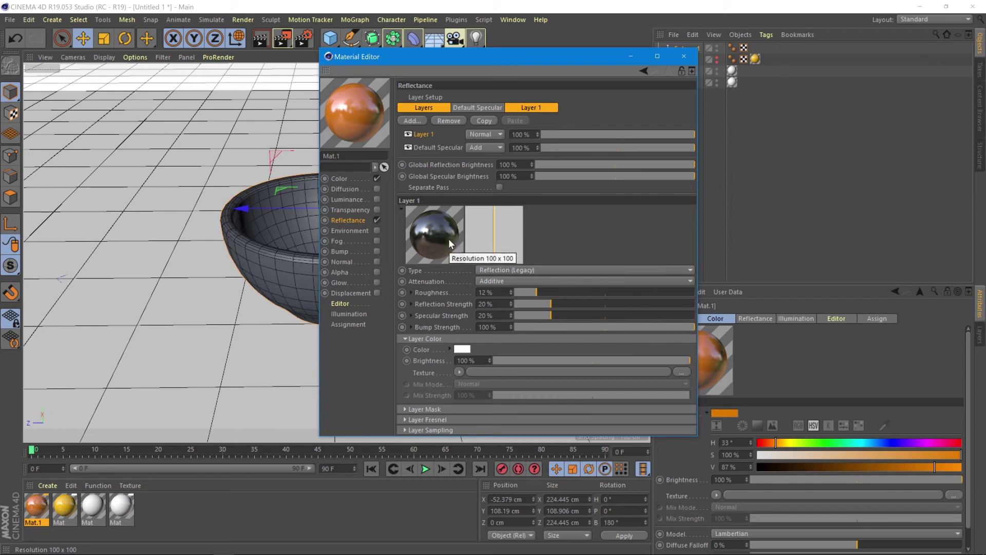
# Apply Mat.1 to the bowl in the viewport and render the view with Ctrl+R
pyautogui.click(684, 59)
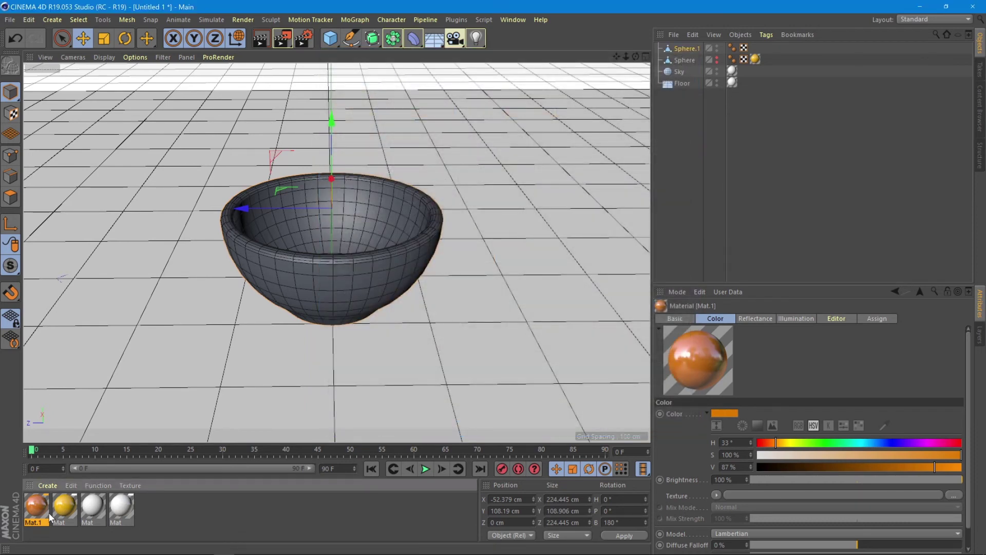
pyautogui.moveTo(38, 512); pyautogui.dragTo(358, 232)
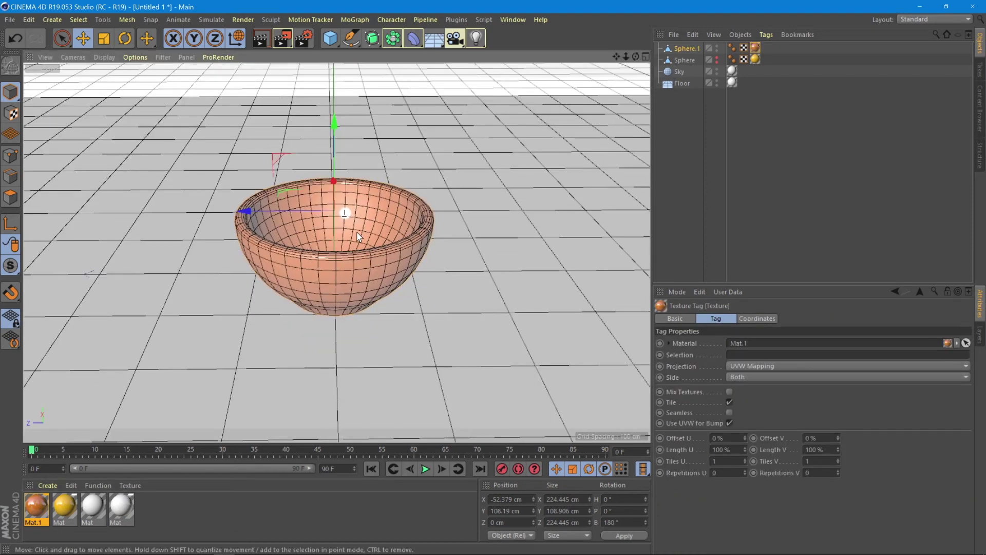
pyautogui.hotkey('ctrl', 'r')
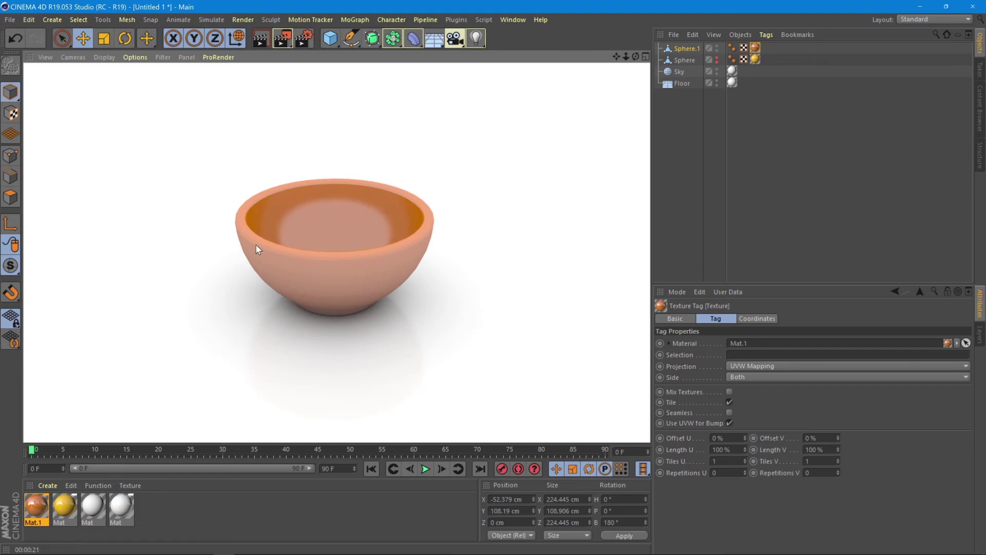
# Reopen Mat.1 and lower its reflection layer to 7% strength and 8% roughness
pyautogui.keyDown('alt'); pyautogui.moveTo(304, 212); pyautogui.dragTo(324, 245); pyautogui.keyUp('alt')
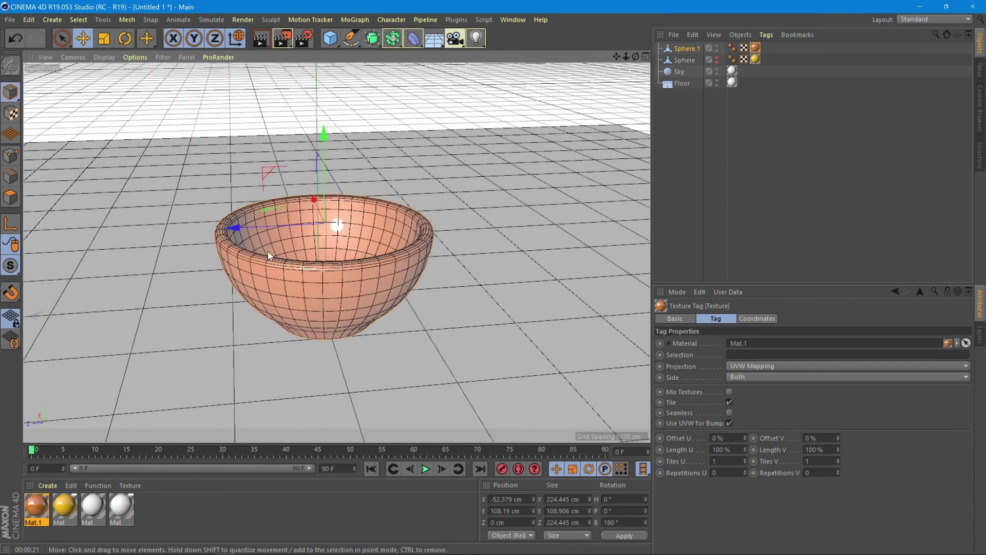
pyautogui.doubleClick(37, 508)
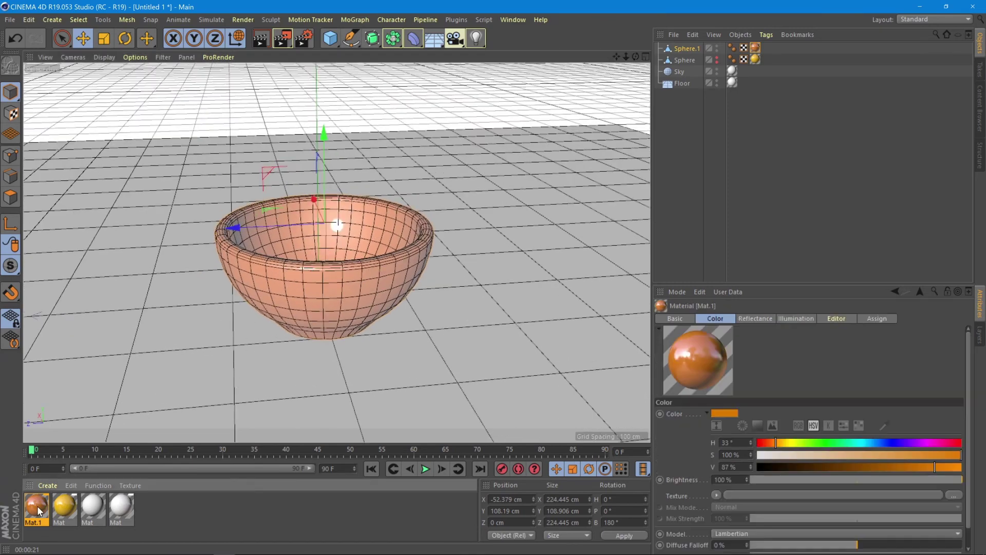
pyautogui.moveTo(379, 81); pyautogui.dragTo(595, 38)
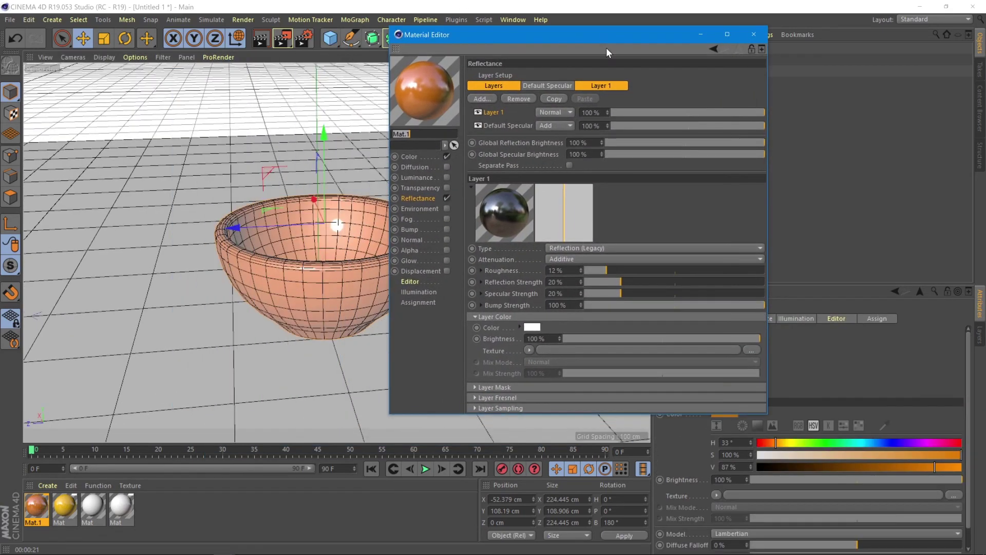
pyautogui.click(598, 282)
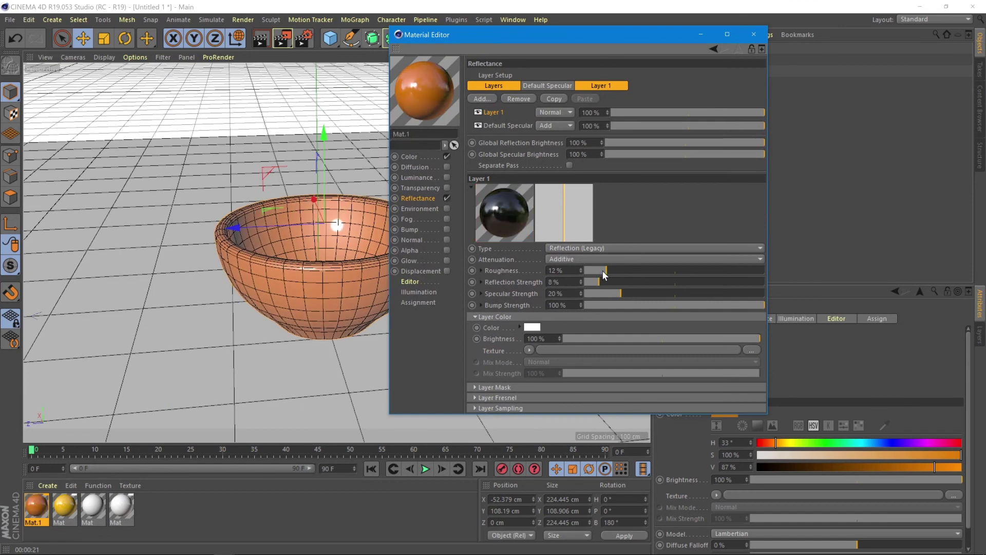
pyautogui.moveTo(602, 270); pyautogui.dragTo(597, 283)
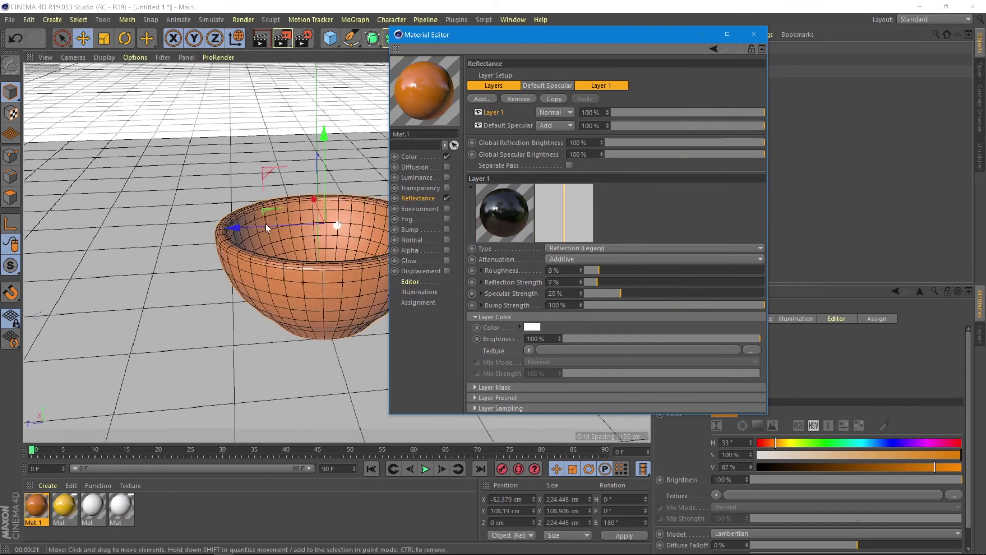
pyautogui.click(753, 34)
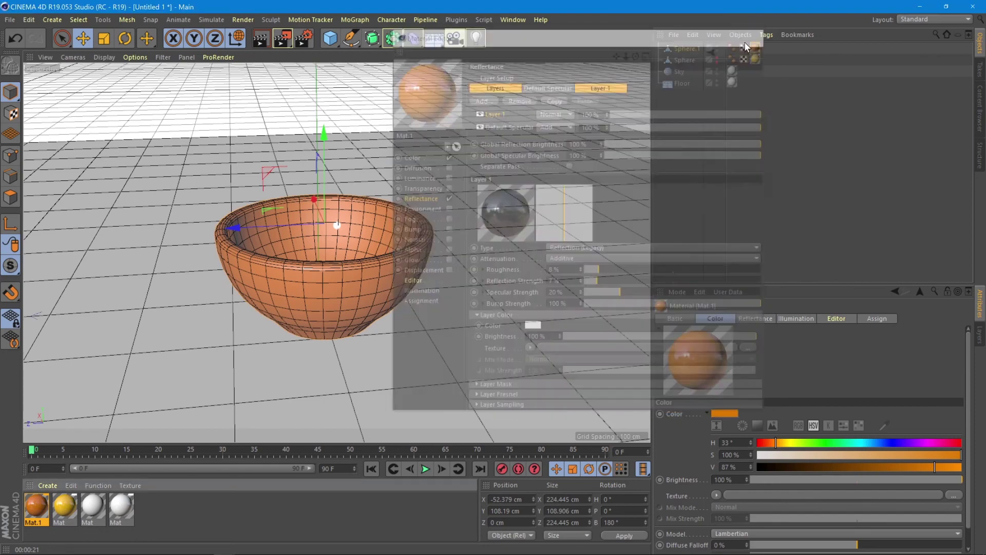